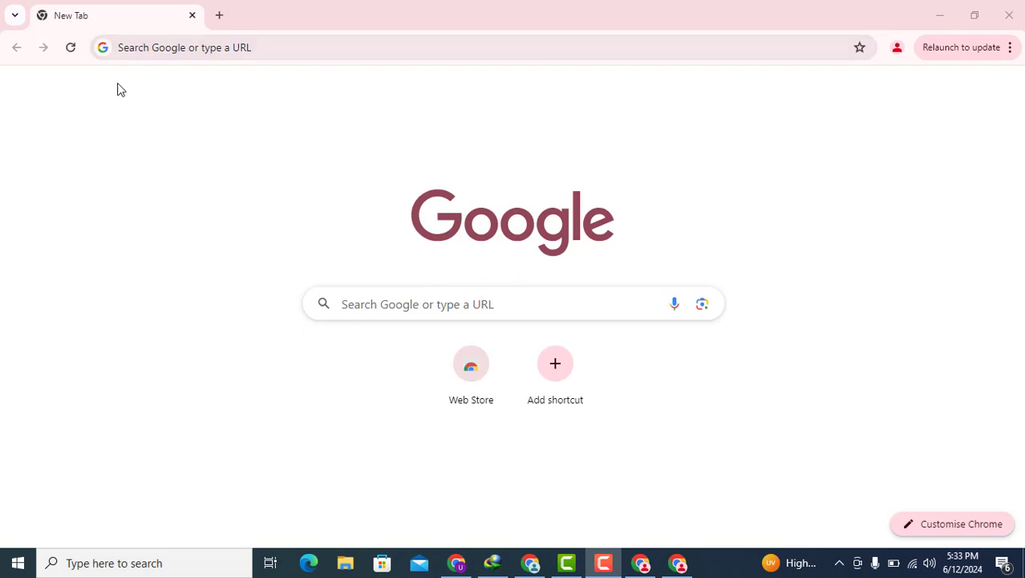
- Search the web for "free vpn for chrome" and open the Chrome Web Store page of Free VPN for Chrome - VPN Proxy VeePN
{"action": "left_click", "coordinate": [150, 46]}
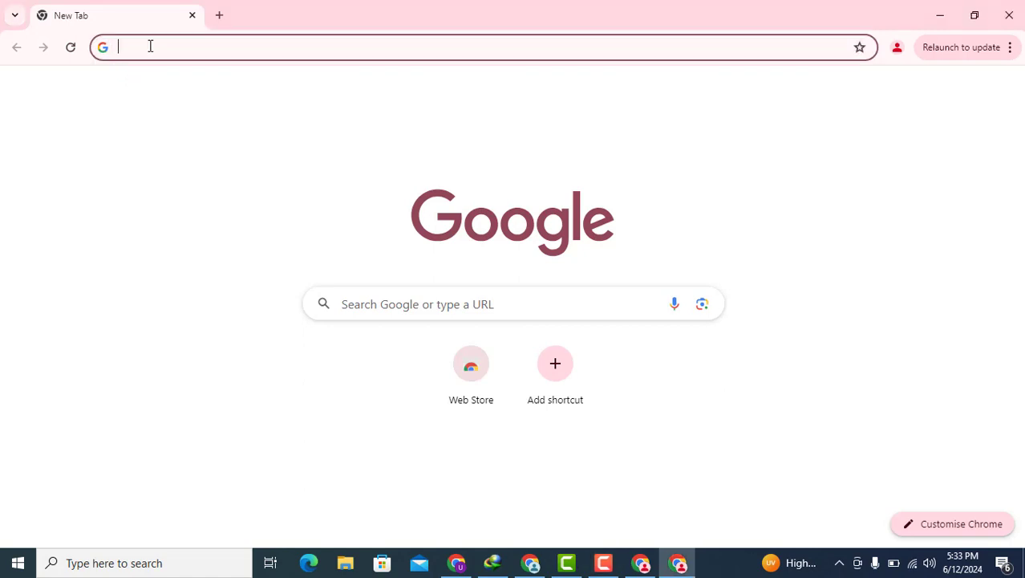
{"action": "type", "text": "free"}
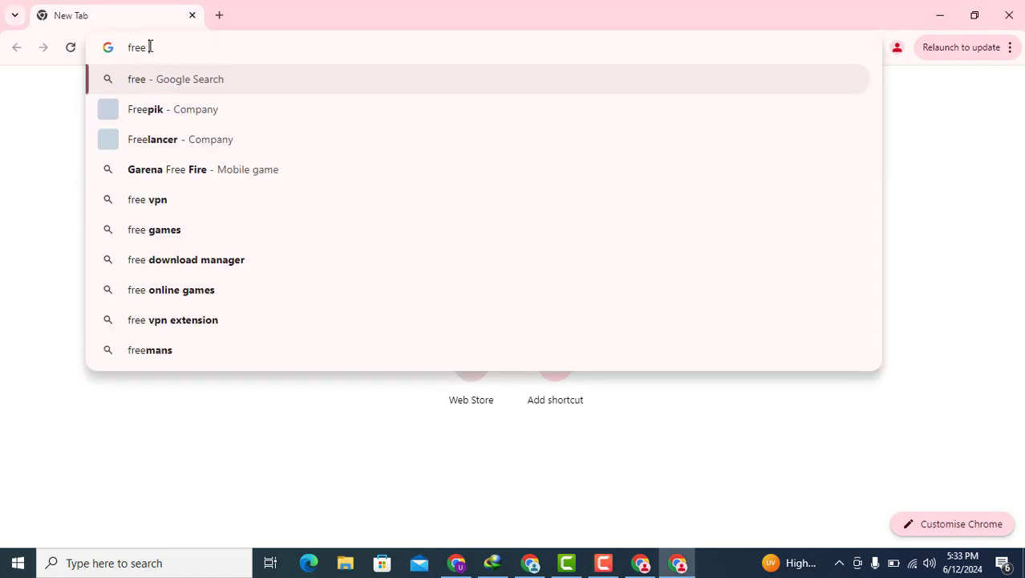
{"action": "type", "text": " vpn "}
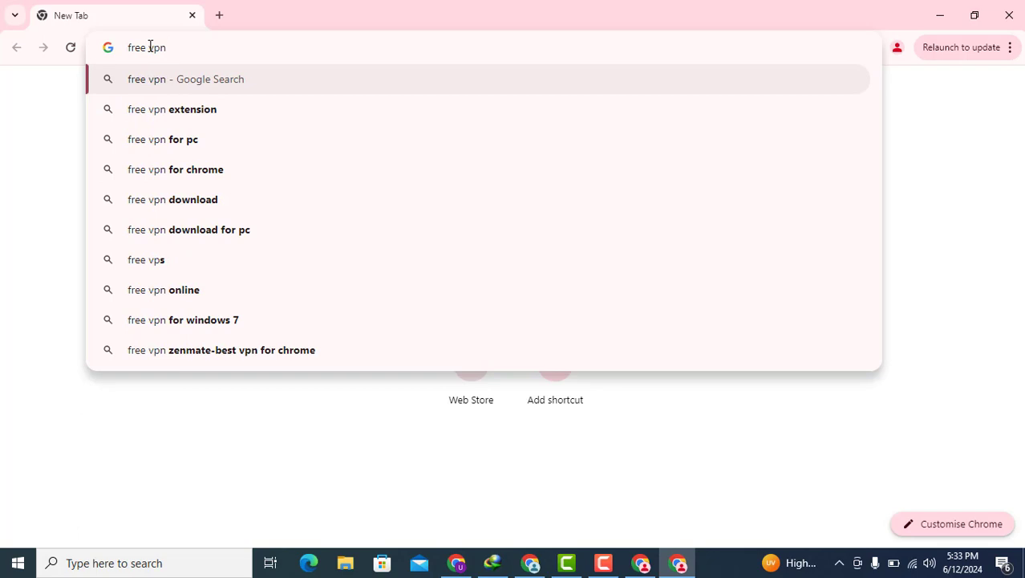
{"action": "type", "text": "for chrom"}
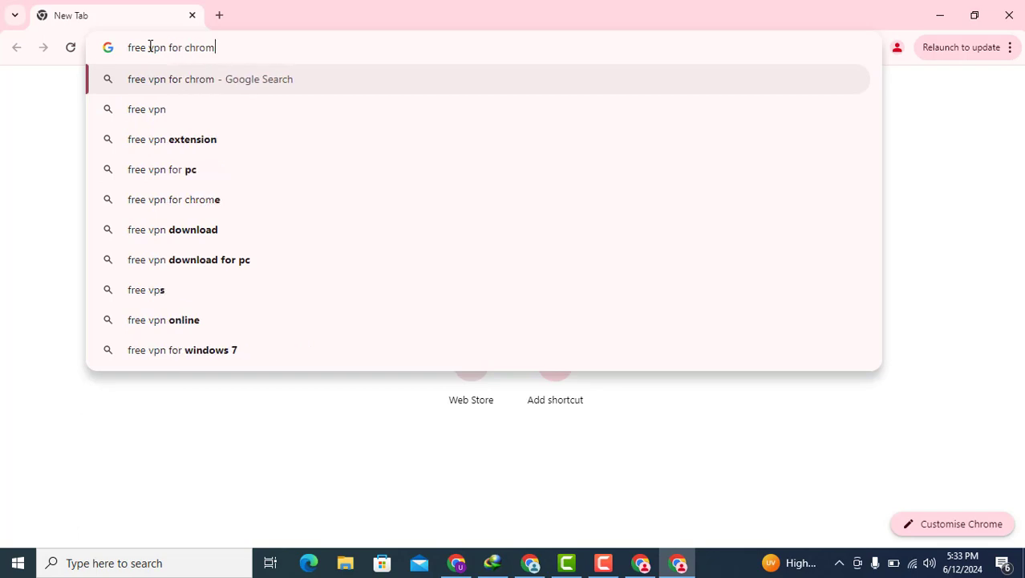
{"action": "type", "text": "e"}
{"action": "key", "text": "Return"}
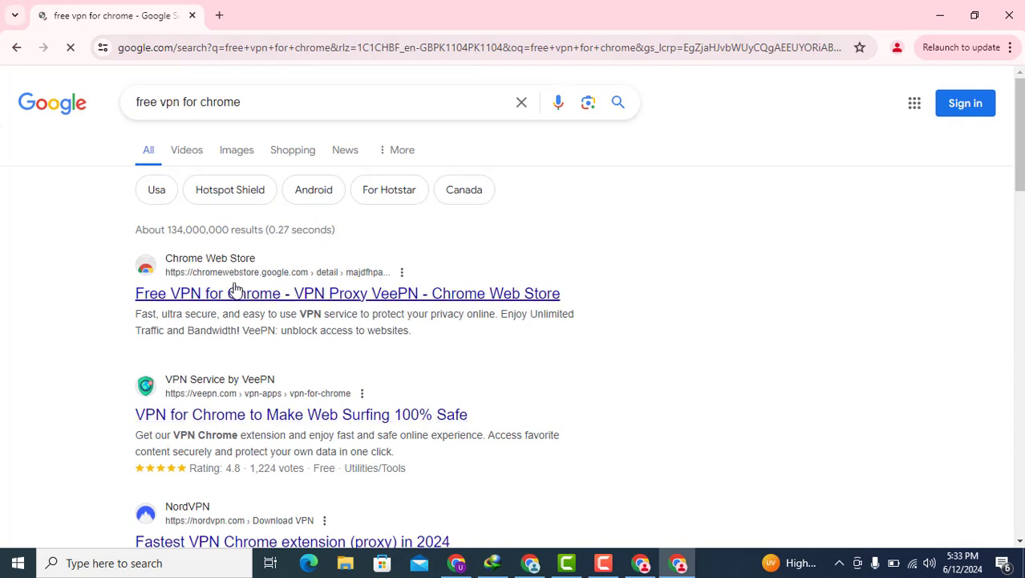
{"action": "left_click", "coordinate": [313, 294]}
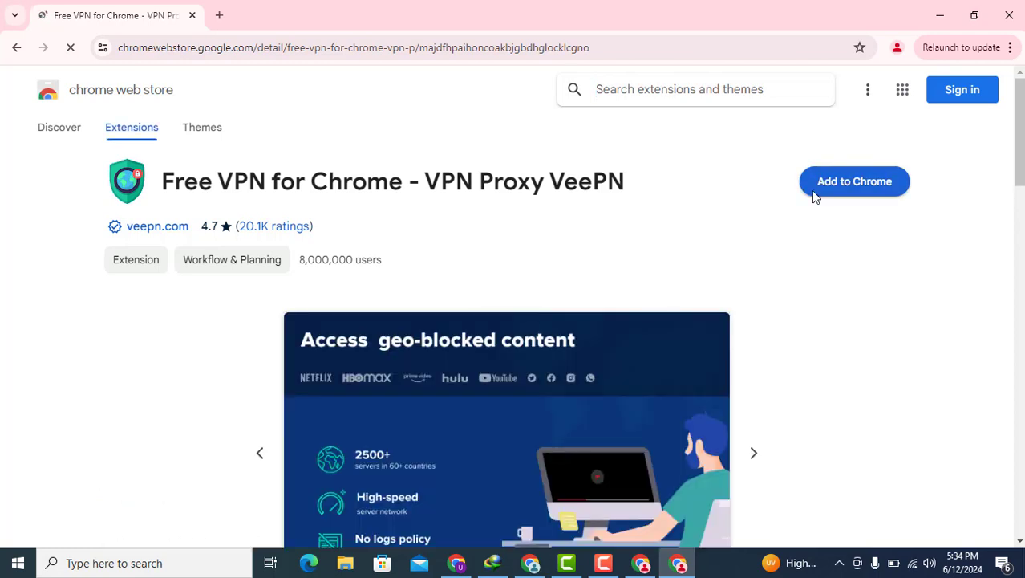
- Add the Free VPN for Chrome - VPN Proxy VeePN extension to Chrome and check its download progress
{"action": "left_click", "coordinate": [831, 194]}
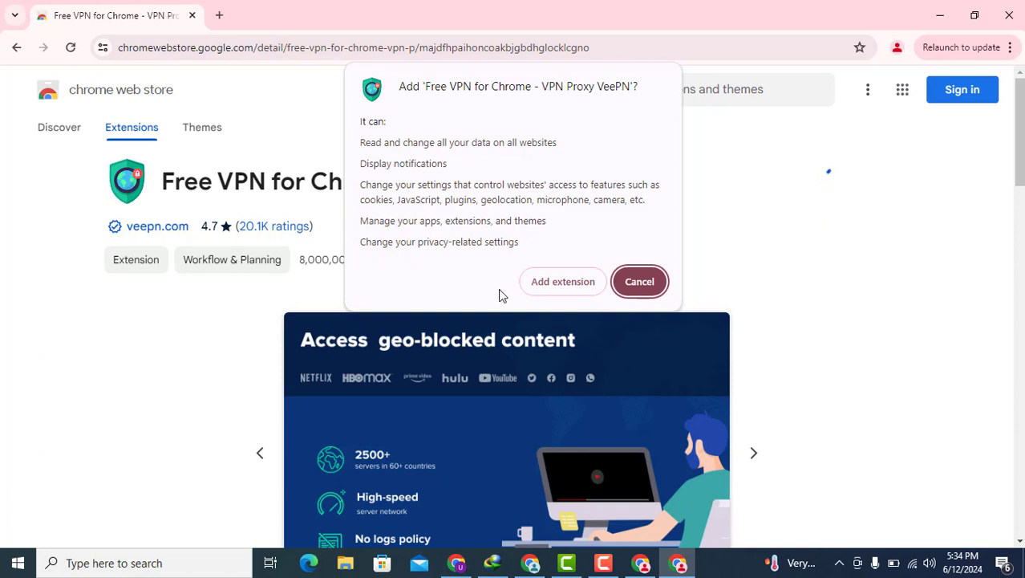
{"action": "left_click", "coordinate": [542, 287]}
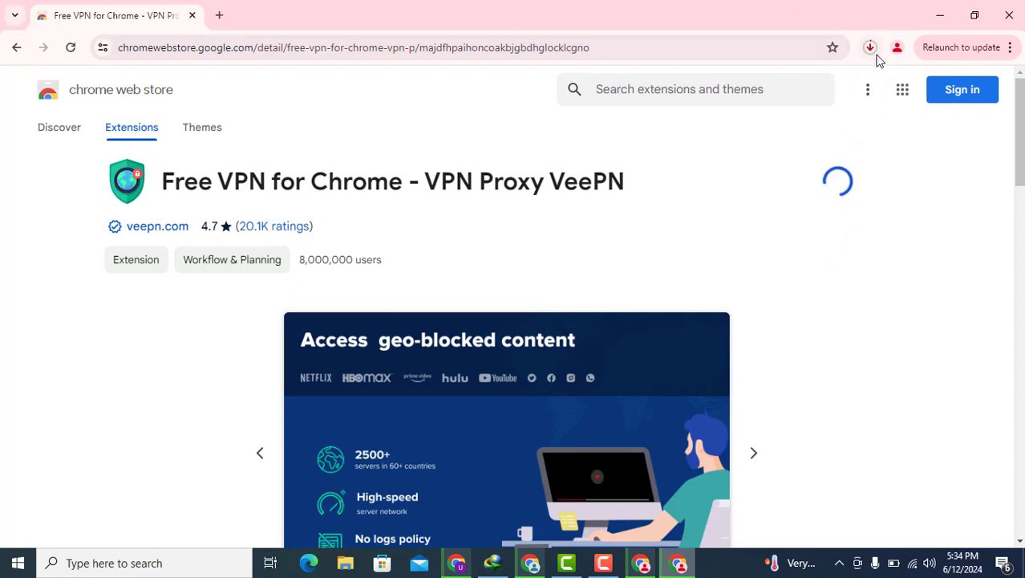
{"action": "left_click", "coordinate": [870, 48]}
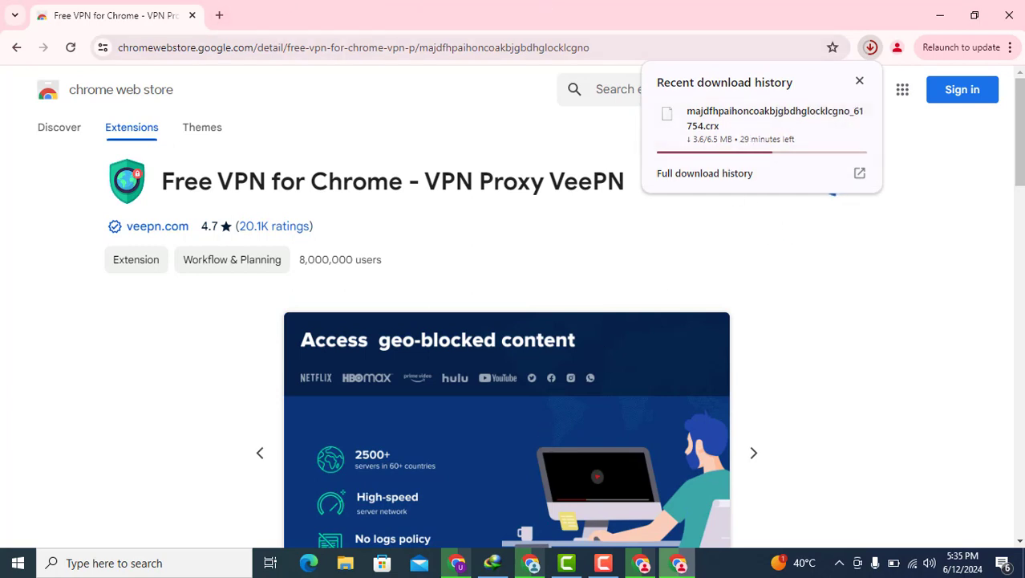
{"action": "left_click", "coordinate": [597, 568]}
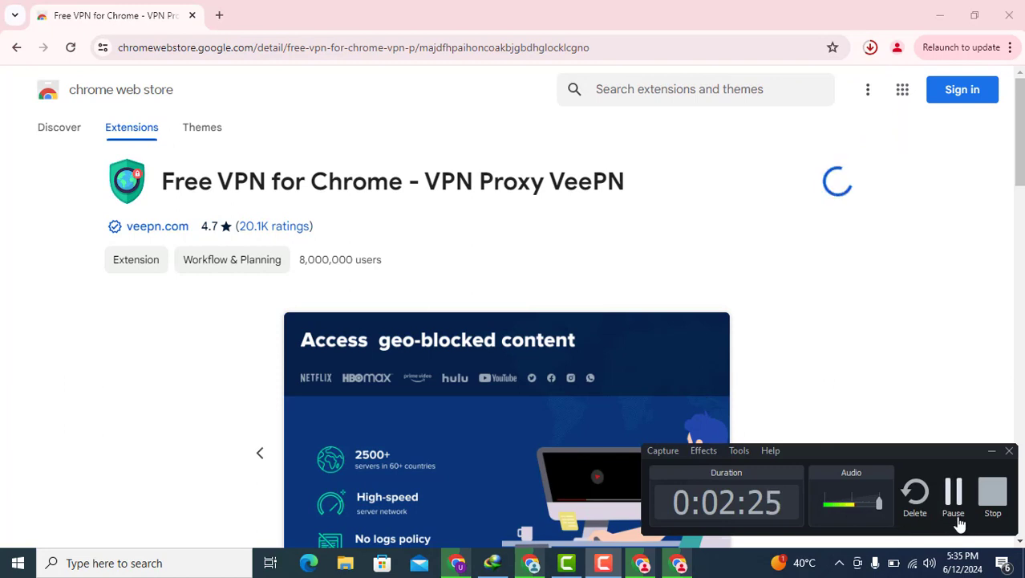
{"action": "left_click", "coordinate": [955, 515]}
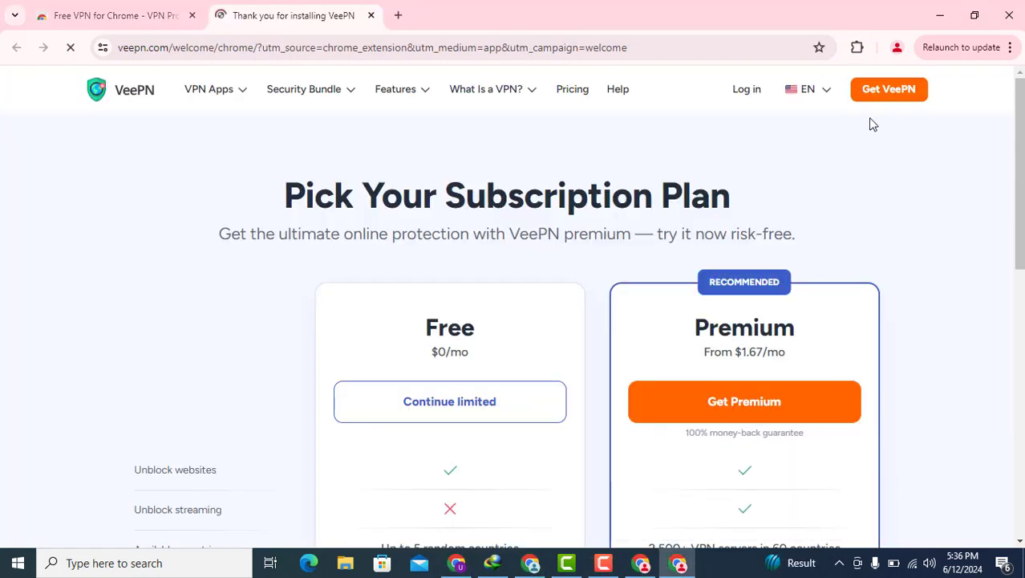
- Pin the installed Free VPN for Chrome extension in the browser and open it
{"action": "left_click", "coordinate": [857, 47]}
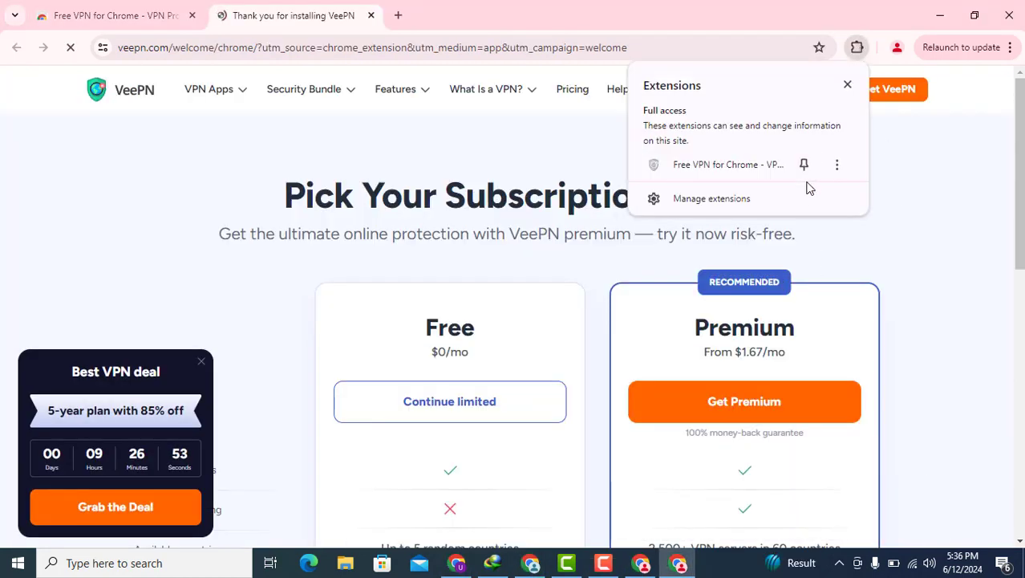
{"action": "left_click", "coordinate": [804, 165]}
{"action": "left_click", "coordinate": [831, 49]}
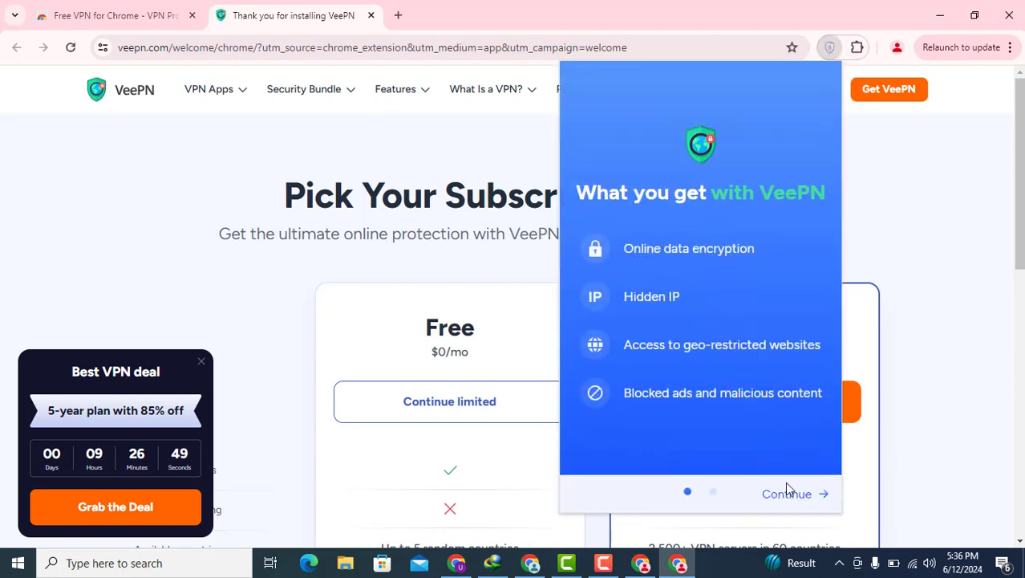
- Go through VeePN's introduction pages and try to turn on the VPN with the Amsterdam, Netherlands location
{"action": "left_click", "coordinate": [788, 498]}
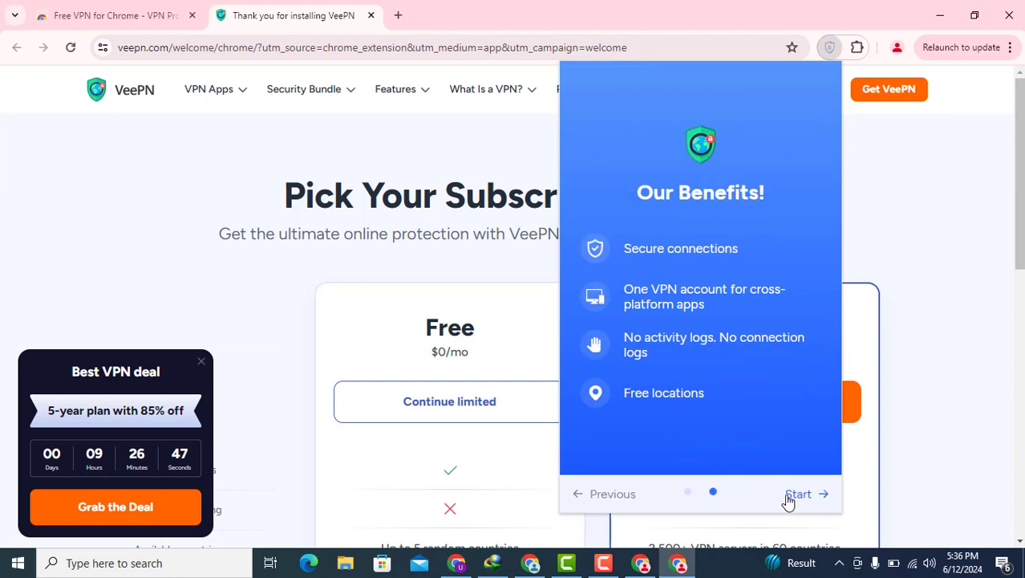
{"action": "left_click", "coordinate": [788, 498]}
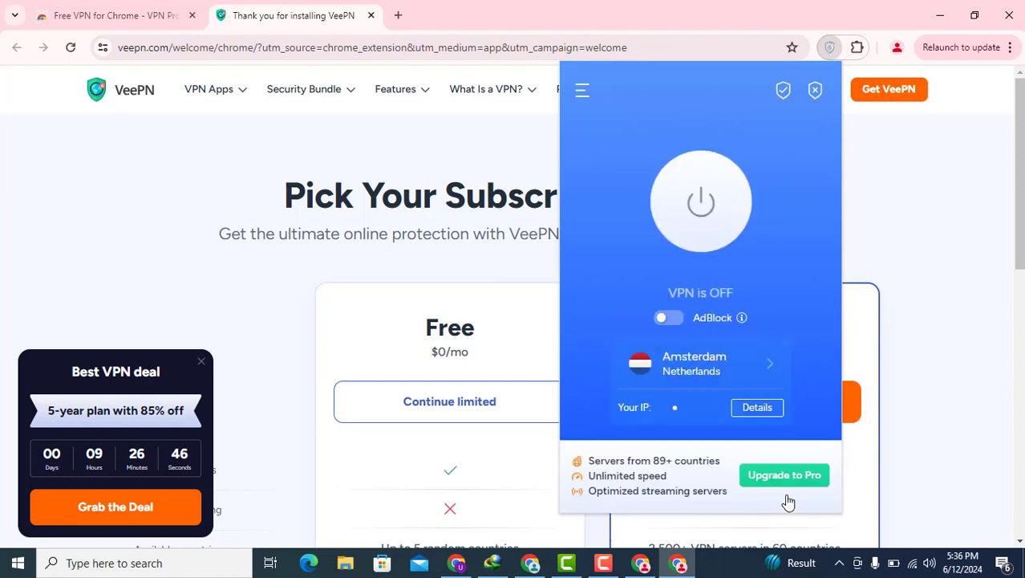
{"action": "left_click", "coordinate": [695, 210]}
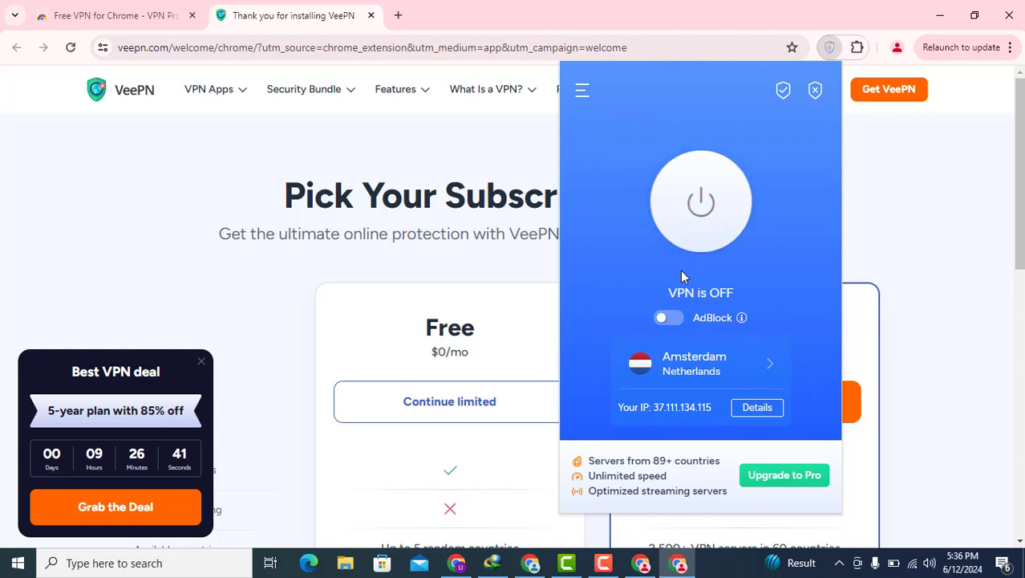
{"action": "left_click", "coordinate": [731, 198]}
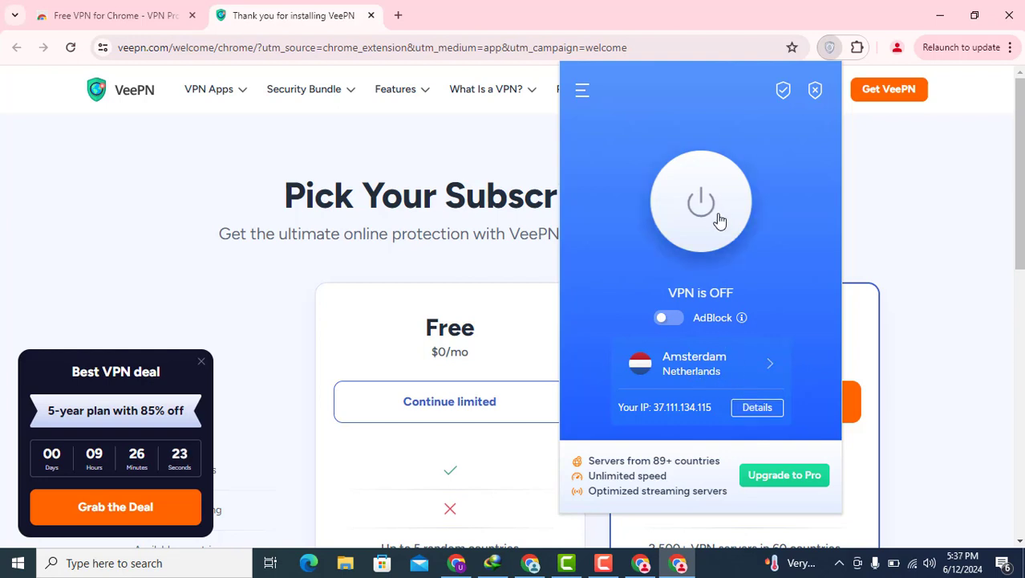
- Open a new browser tab and dismiss the Enhanced ad privacy in Chrome notice
{"action": "left_click", "coordinate": [404, 22]}
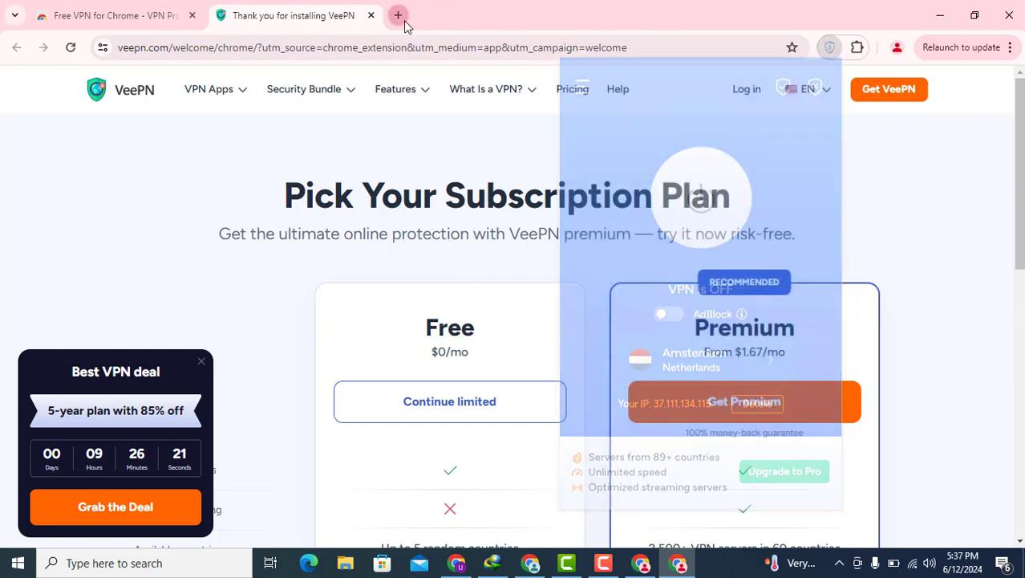
{"action": "left_click", "coordinate": [398, 15]}
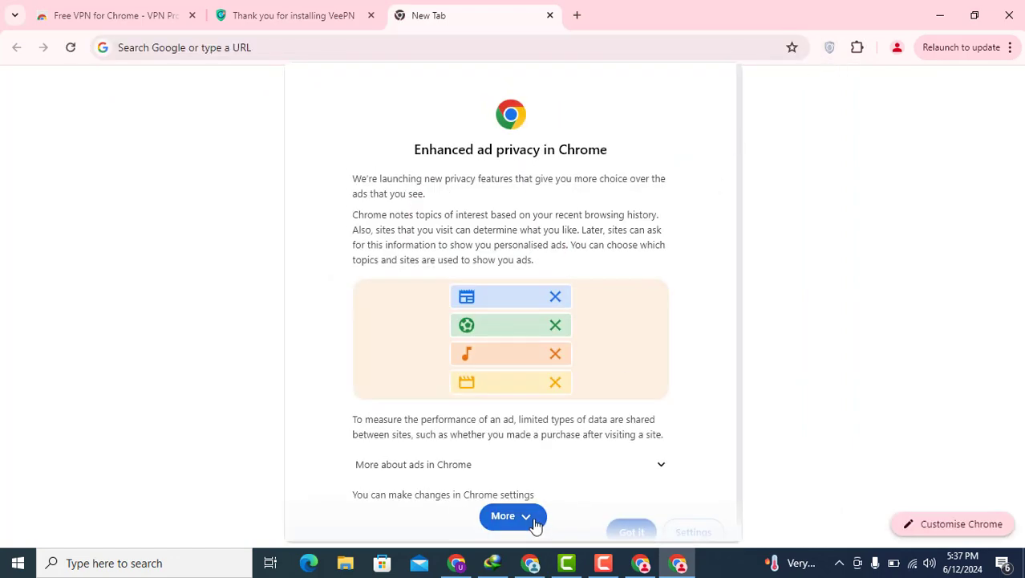
{"action": "left_click", "coordinate": [535, 523]}
{"action": "left_click", "coordinate": [655, 523]}
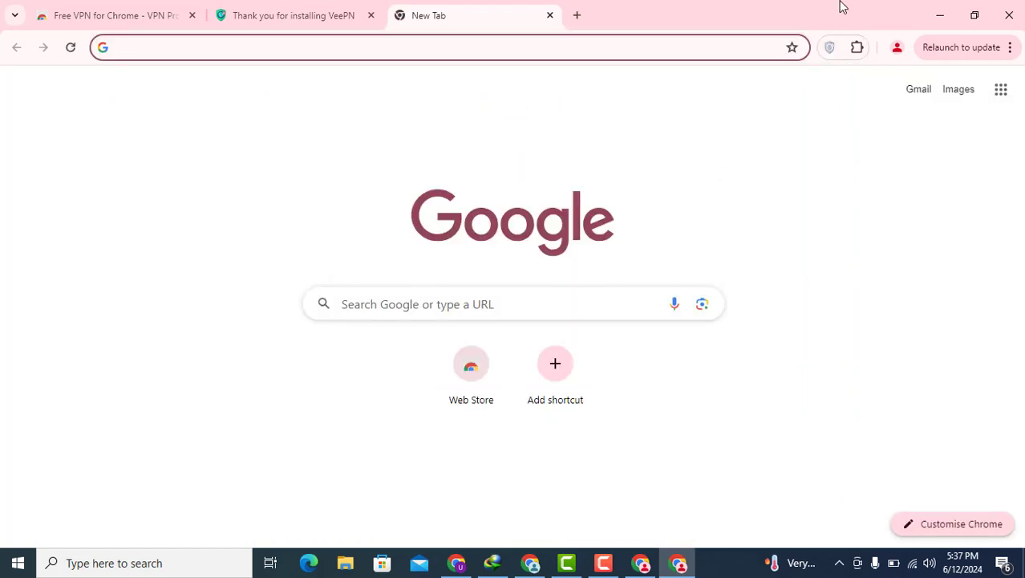
- Reopen the VeePN extension, continue with the free version and turn on the VPN
{"action": "left_click", "coordinate": [829, 49]}
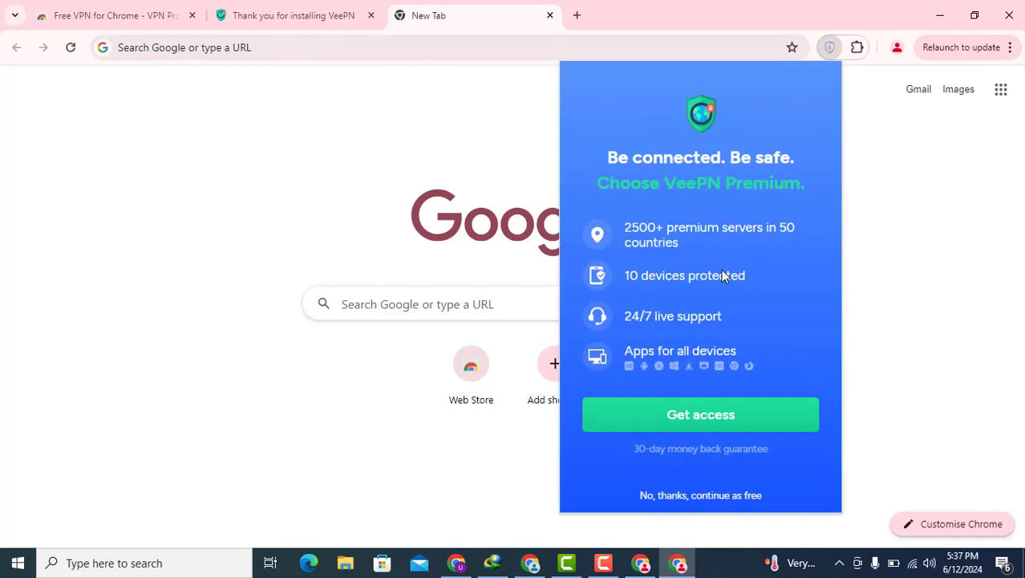
{"action": "left_click", "coordinate": [690, 495]}
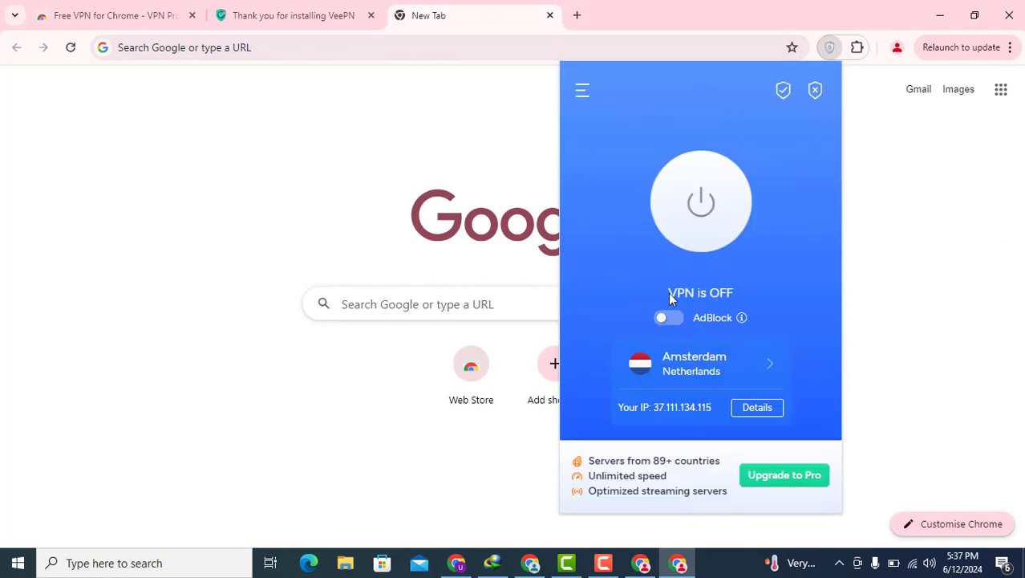
{"action": "left_click", "coordinate": [660, 215]}
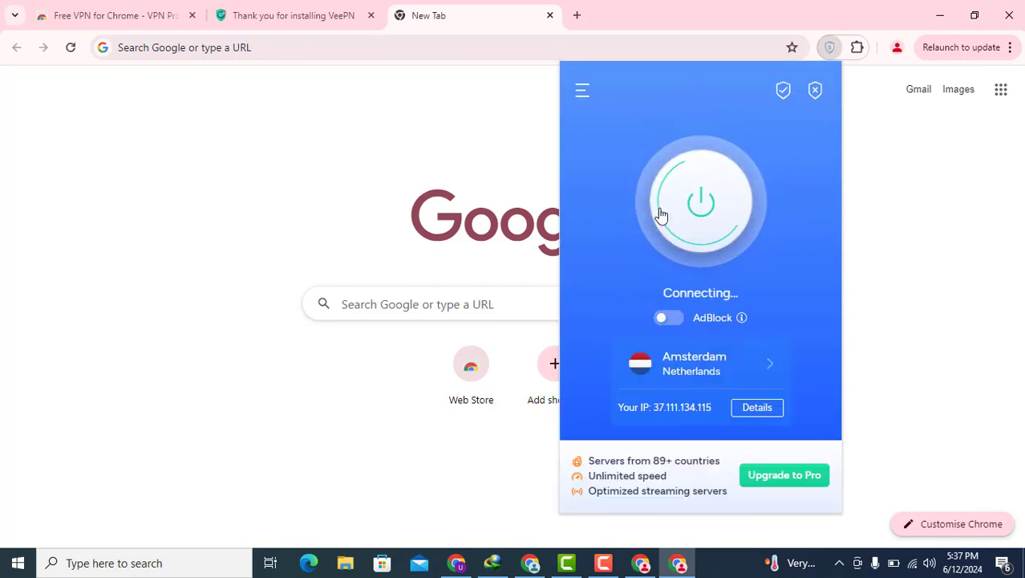
- Switch the VPN location to Virginia, USA, from the free locations and decline the premium offer
{"action": "left_click", "coordinate": [715, 366]}
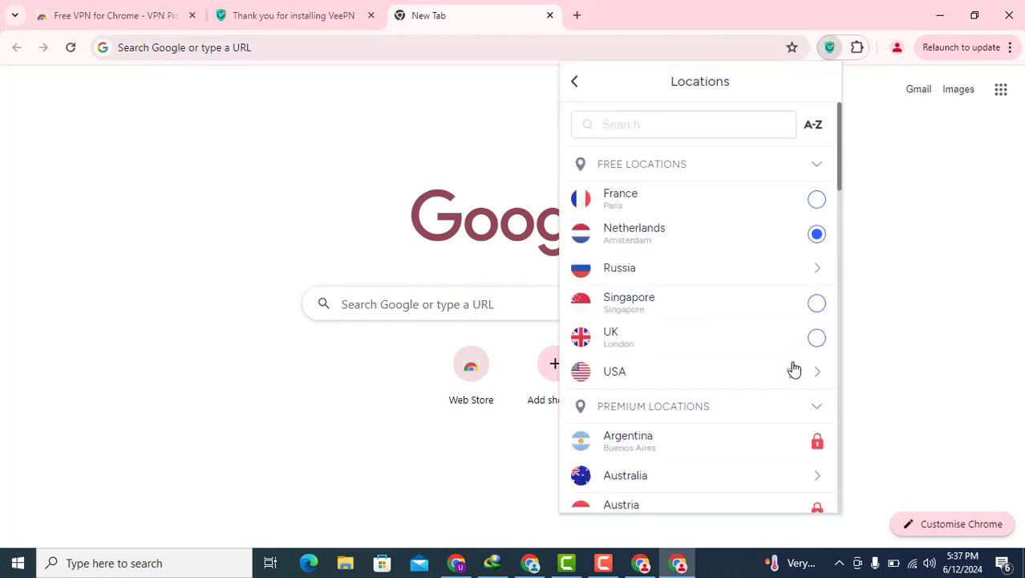
{"action": "left_click", "coordinate": [696, 373]}
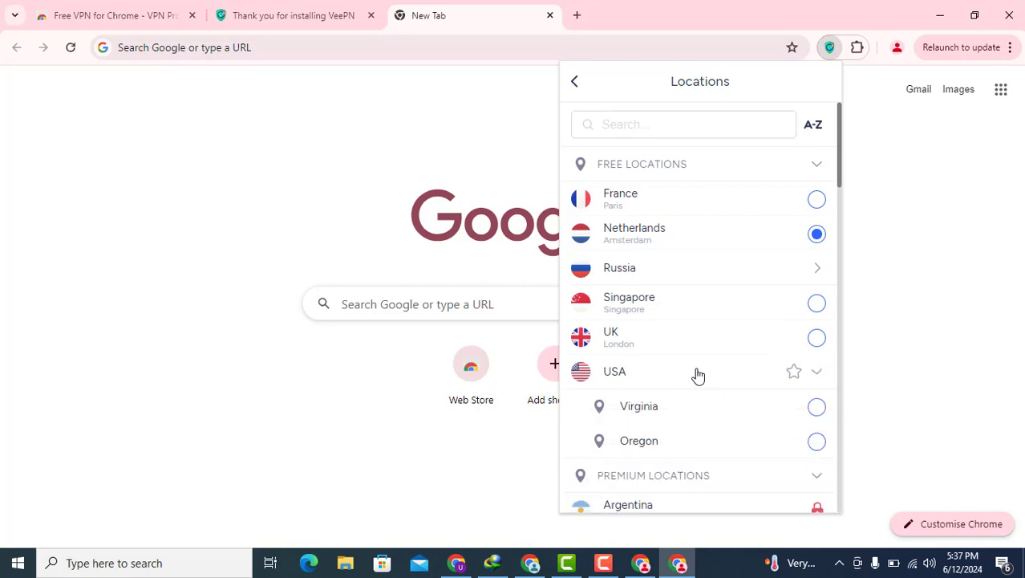
{"action": "left_click", "coordinate": [677, 417]}
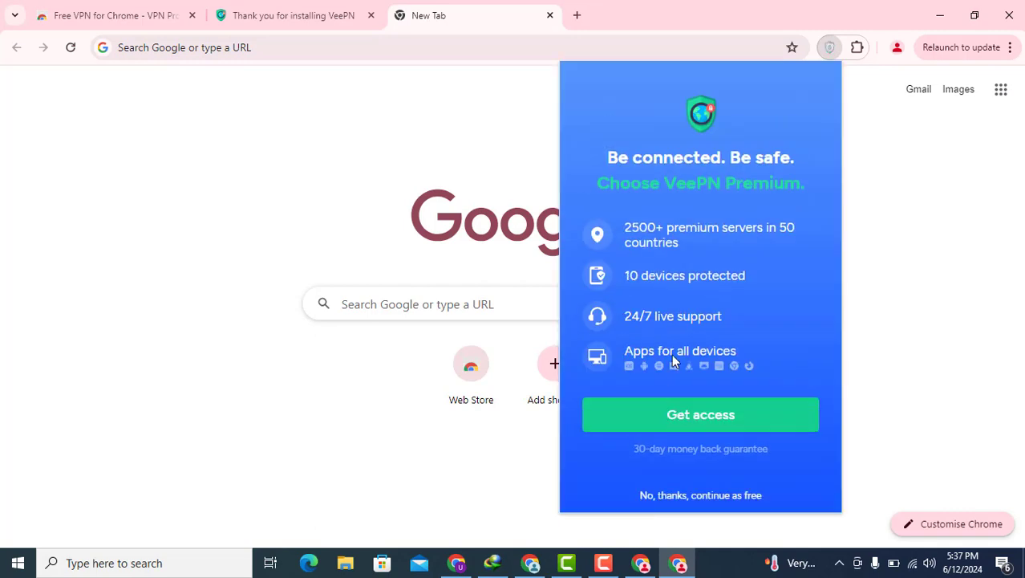
{"action": "left_click", "coordinate": [663, 497]}
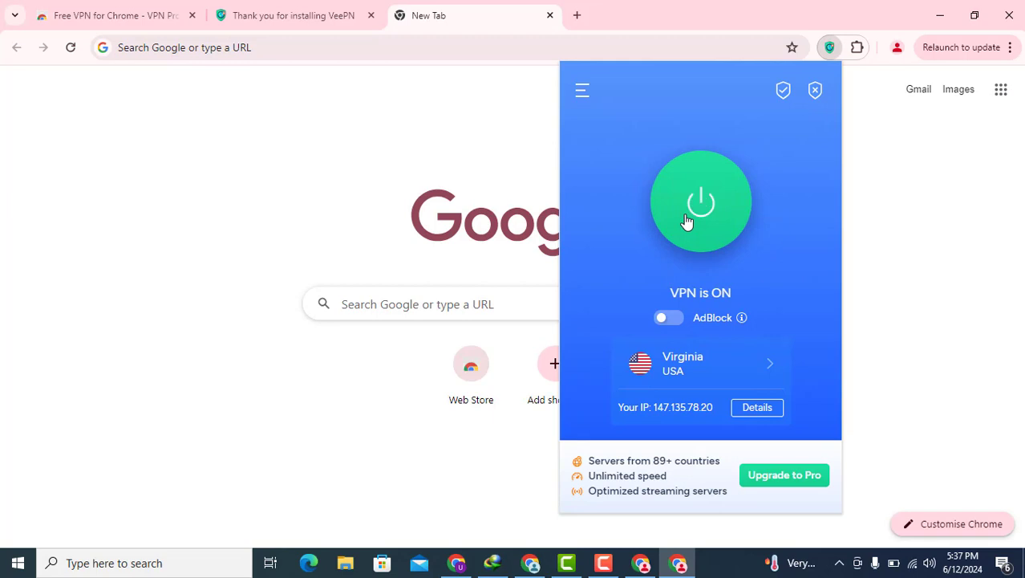
- Close the VeePN thank-you page and the Chrome Web Store page, leaving only the new tab open
{"action": "left_click", "coordinate": [372, 16]}
{"action": "left_click", "coordinate": [192, 16]}
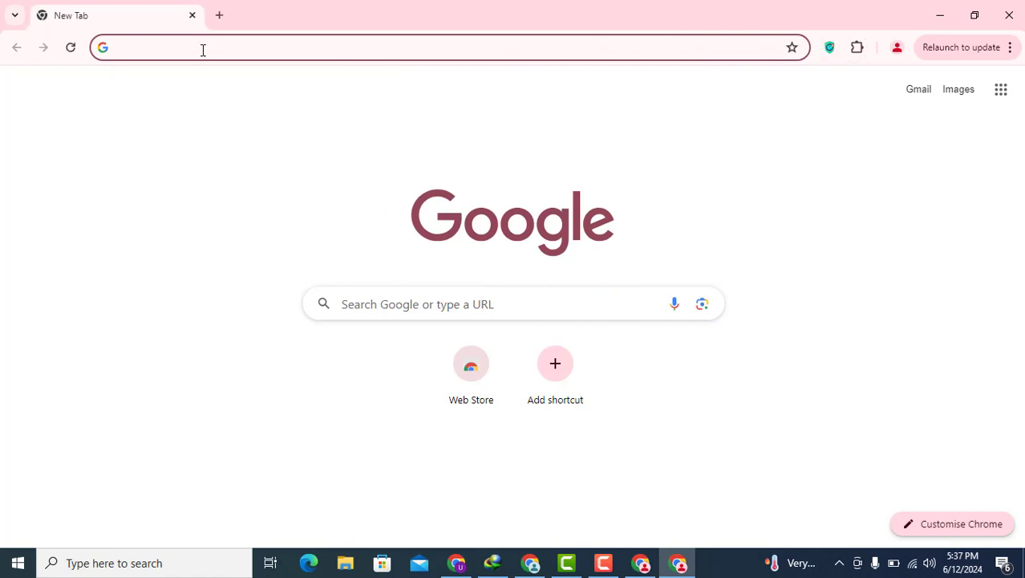
- Search the web for "tiktok ad account" and open the Advertising on TikTok site at ads.tiktok.com from the results
{"action": "left_click", "coordinate": [203, 49]}
{"action": "type", "text": "tiktok"}
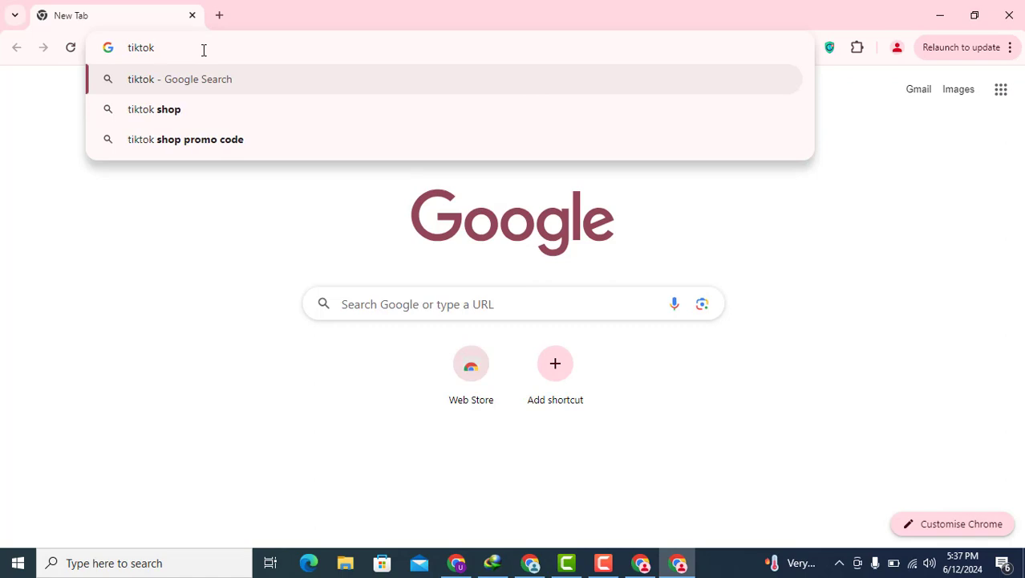
{"action": "type", "text": " ad "}
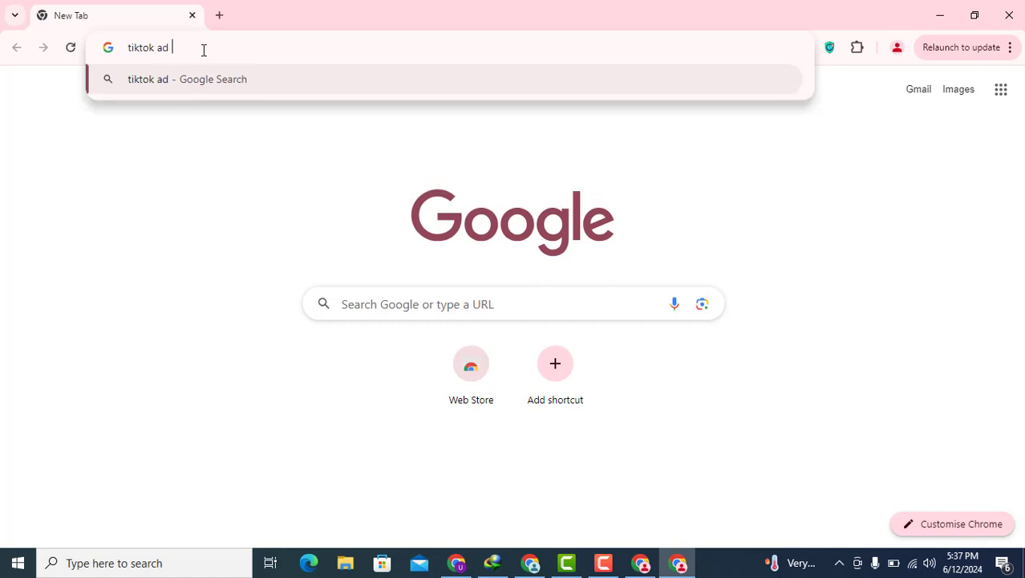
{"action": "type", "text": "account"}
{"action": "key", "text": "Return"}
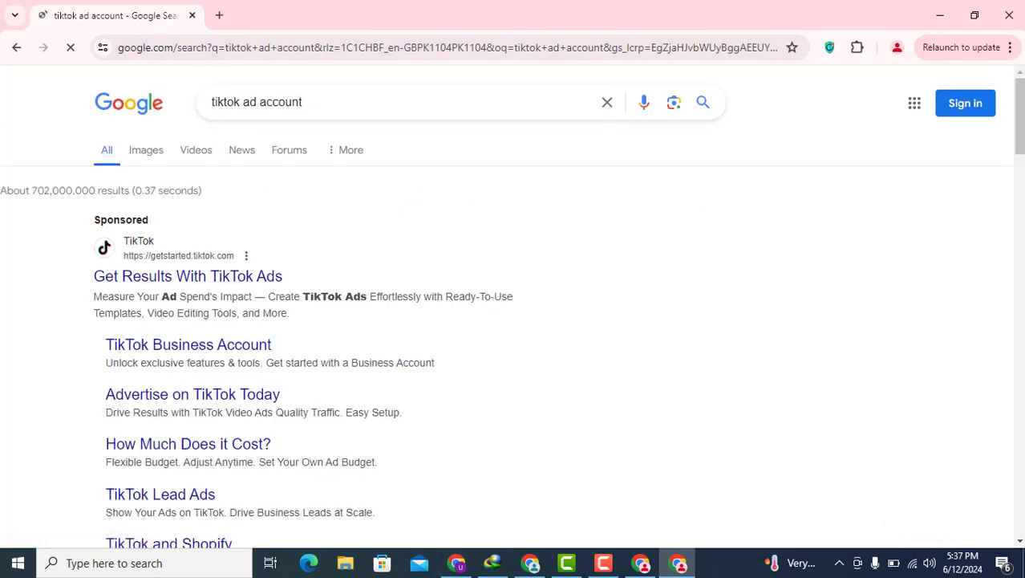
{"action": "scroll", "coordinate": [1019, 104], "scroll_direction": "down", "scroll_amount": 2}
{"action": "scroll", "coordinate": [1019, 132], "scroll_direction": "down", "scroll_amount": 5}
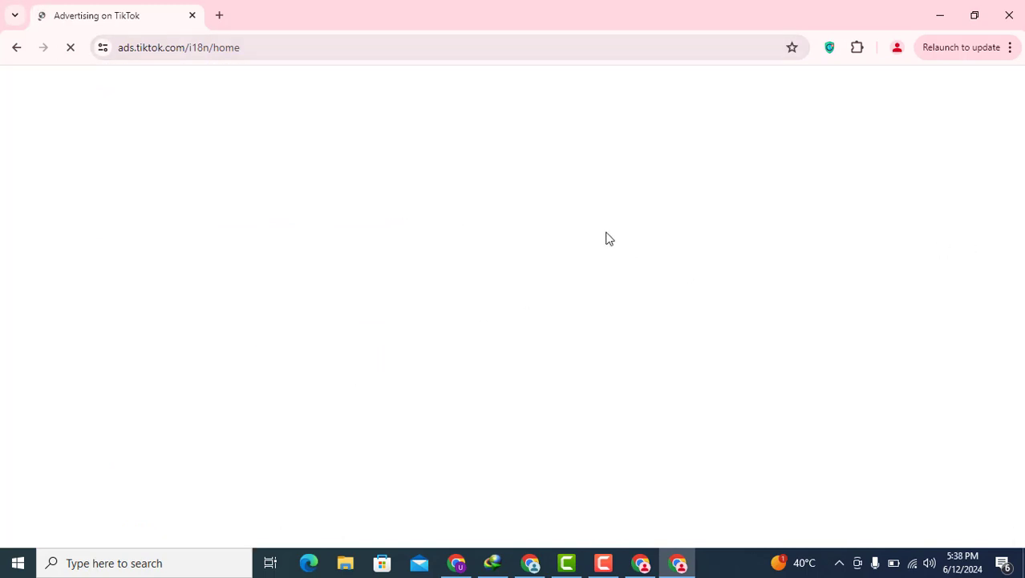
- Search the web in a new tab for "business tiktok centre" and find the TikTok Business Center result
{"action": "left_click", "coordinate": [219, 13]}
{"action": "type", "text": "busi"}
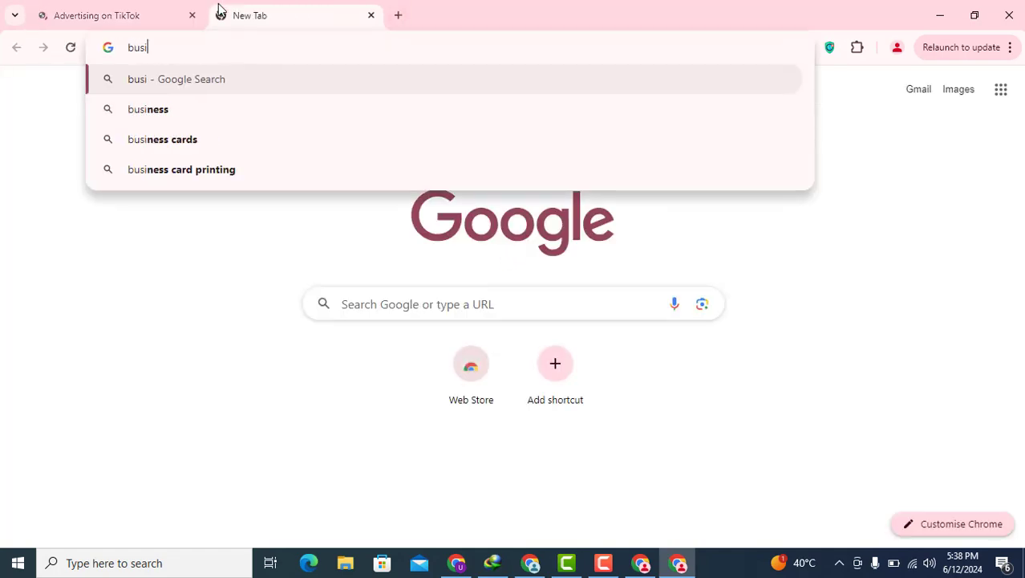
{"action": "type", "text": "ness"}
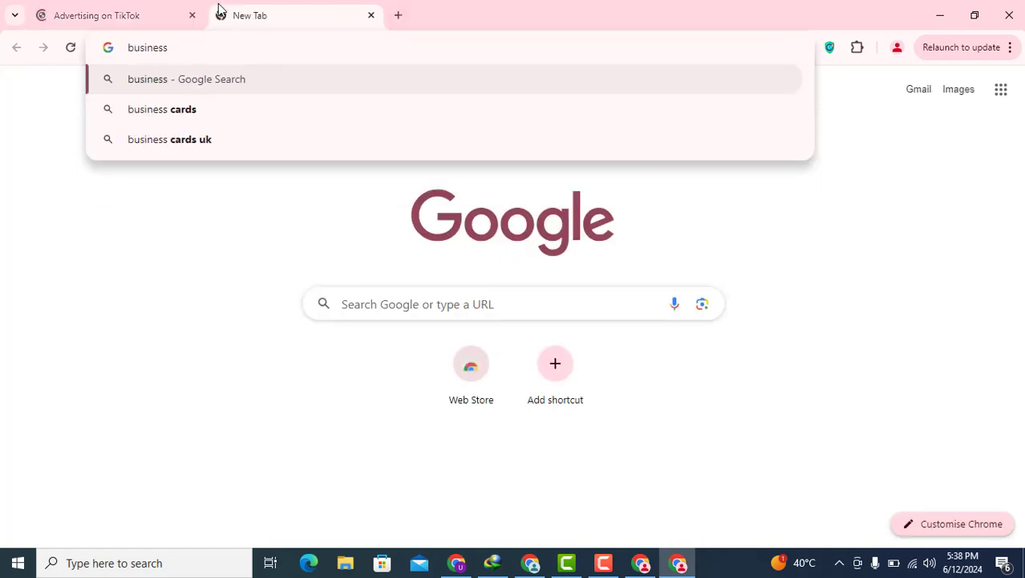
{"action": "type", "text": " tikti"}
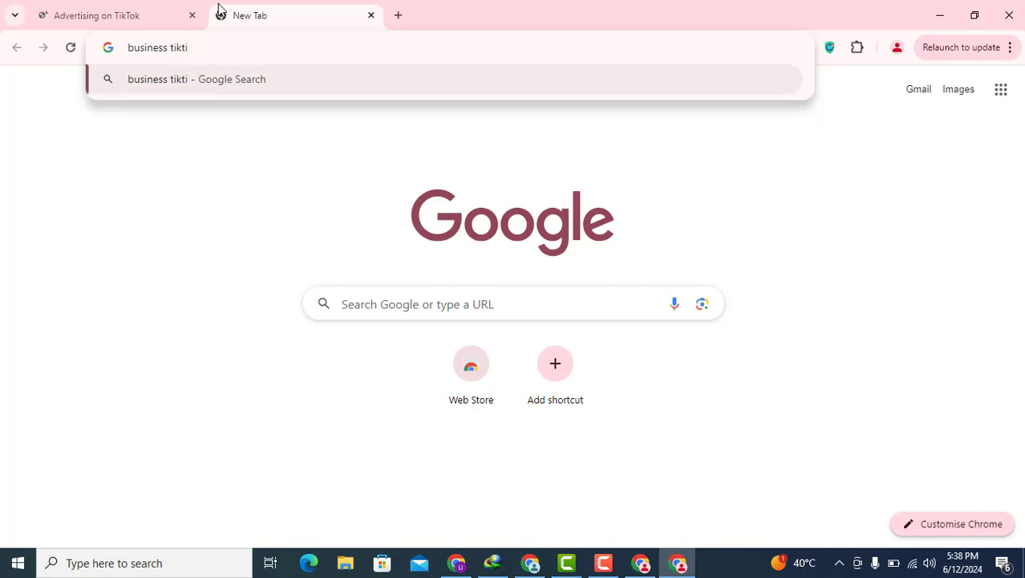
{"action": "key", "text": "BackSpace"}
{"action": "key", "text": "BackSpace"}
{"action": "type", "text": "tok"}
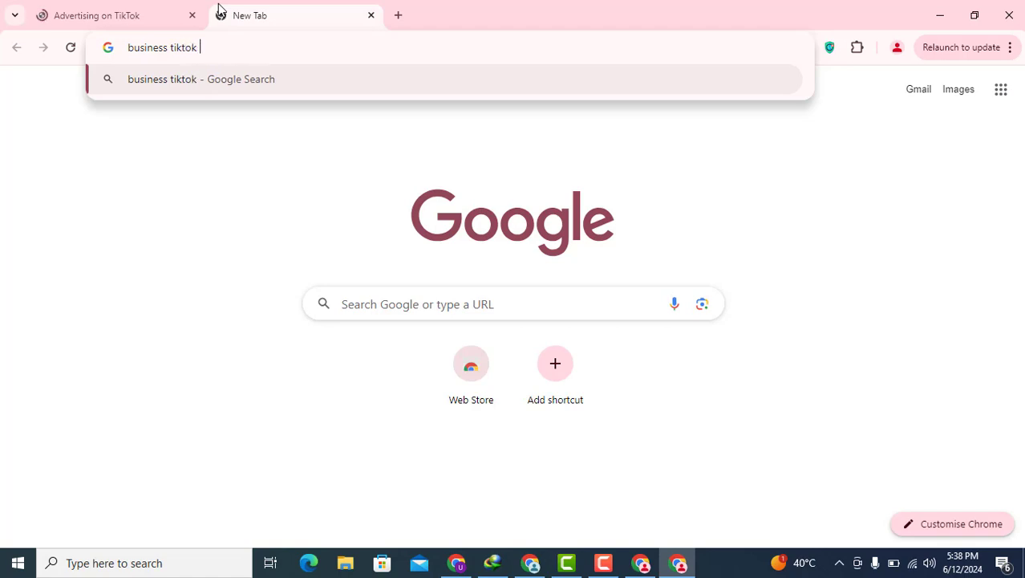
{"action": "type", "text": " ce"}
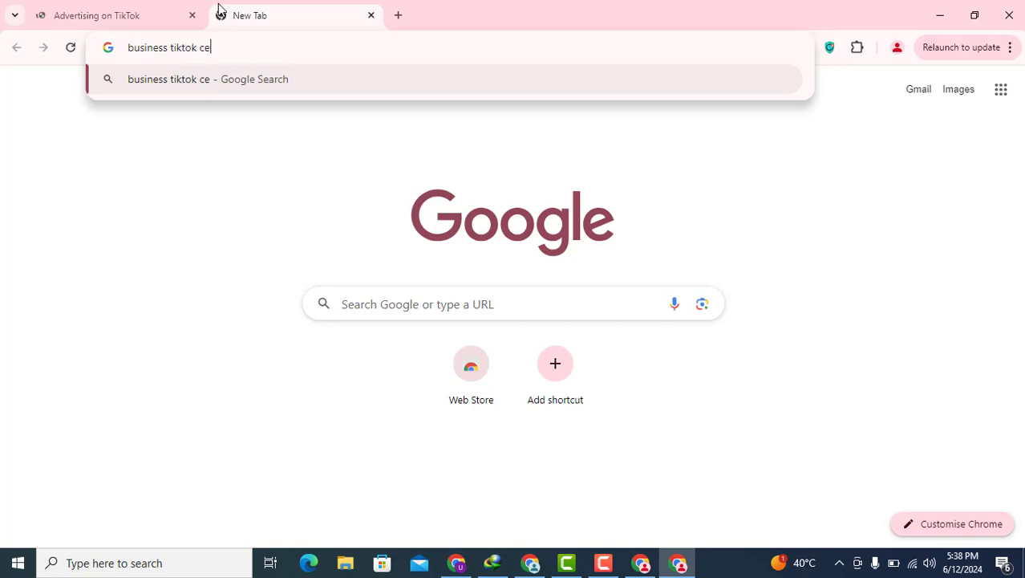
{"action": "type", "text": "ntre"}
{"action": "key", "text": "Return"}
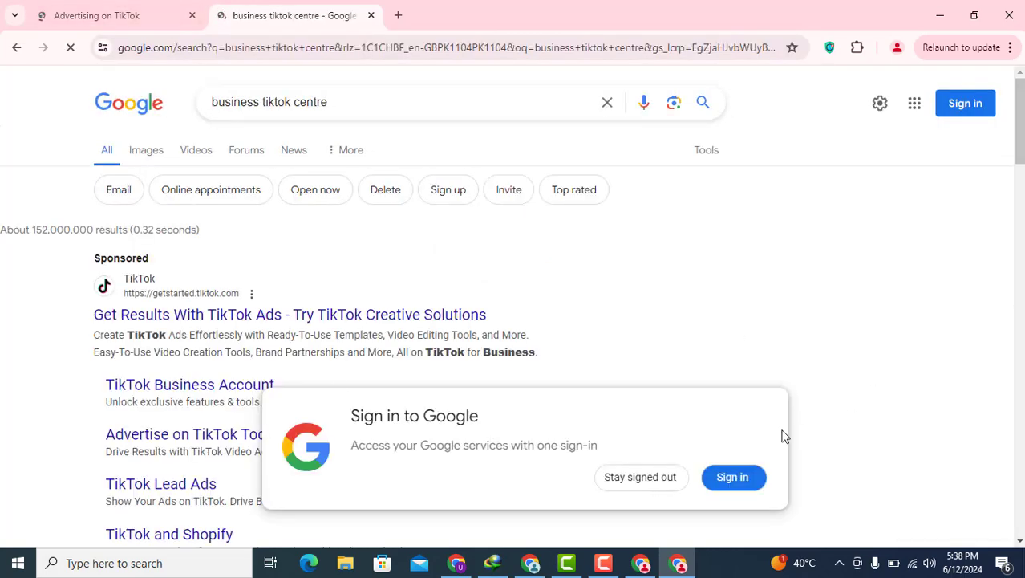
{"action": "scroll", "coordinate": [451, 295], "scroll_direction": "down", "scroll_amount": 5}
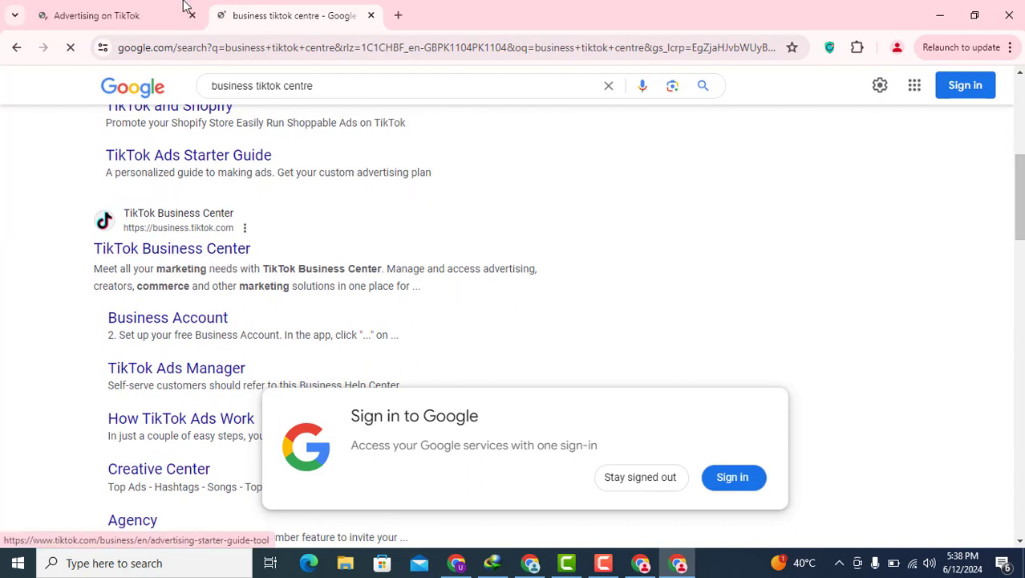
- Close the Advertising on TikTok login page and open TikTok Business Center at business.tiktok.com from the search results
{"action": "left_click", "coordinate": [146, 8]}
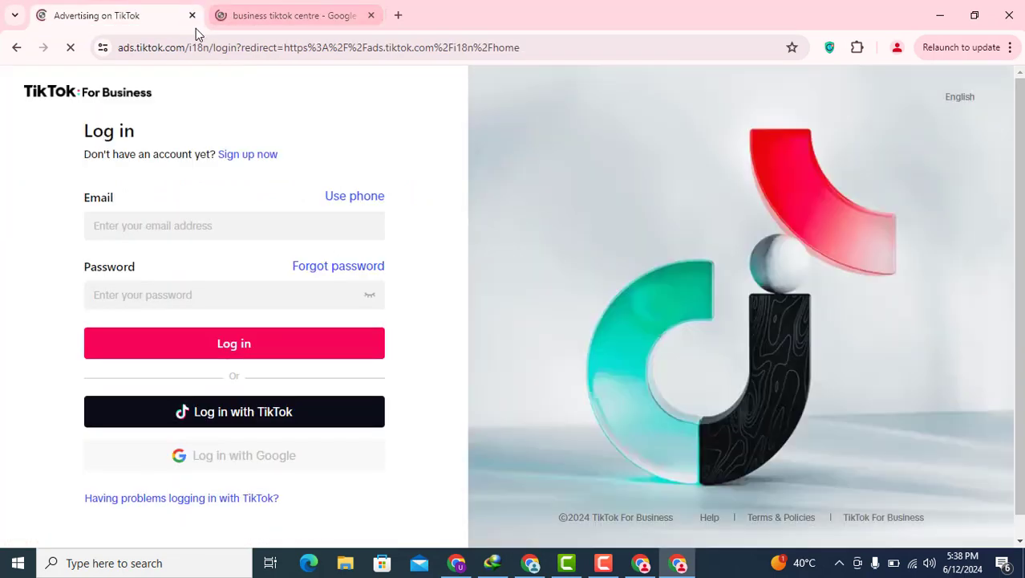
{"action": "left_click", "coordinate": [191, 16]}
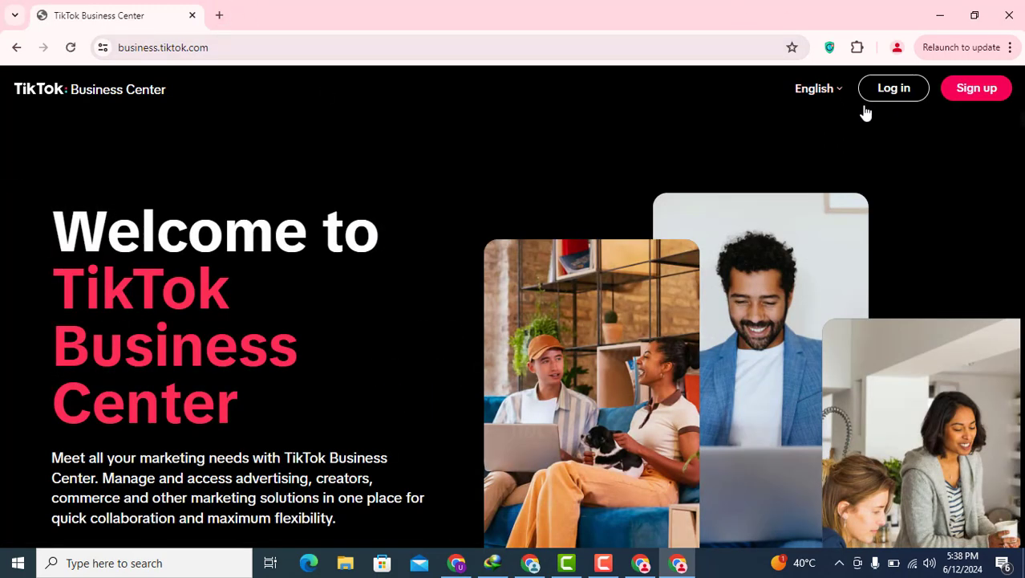
{"action": "left_click", "coordinate": [618, 565]}
{"action": "left_click", "coordinate": [954, 510]}
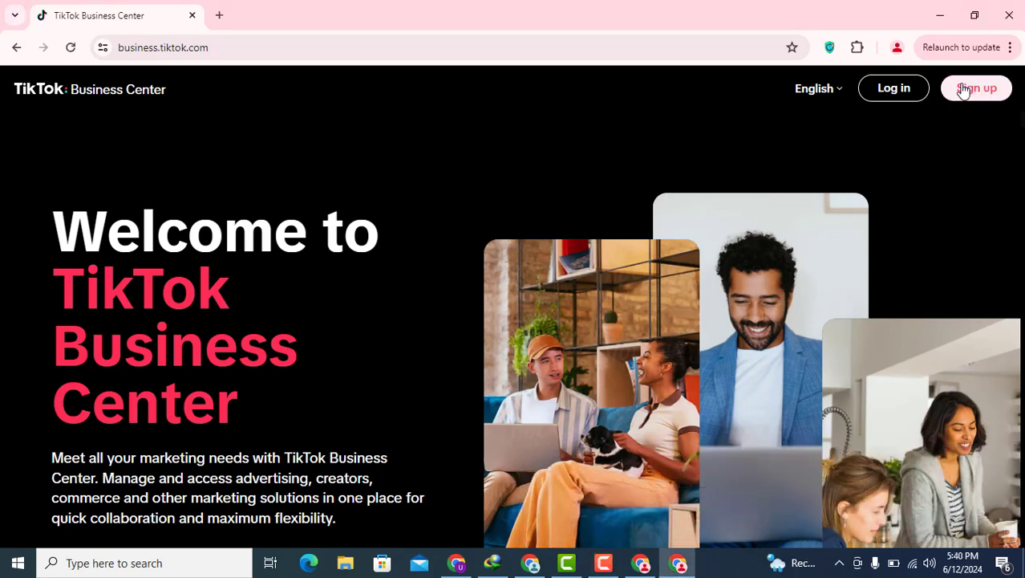
- Open the TikTok For Business sign-up form from the Business Center and enter the account's email address
{"action": "left_click", "coordinate": [965, 89]}
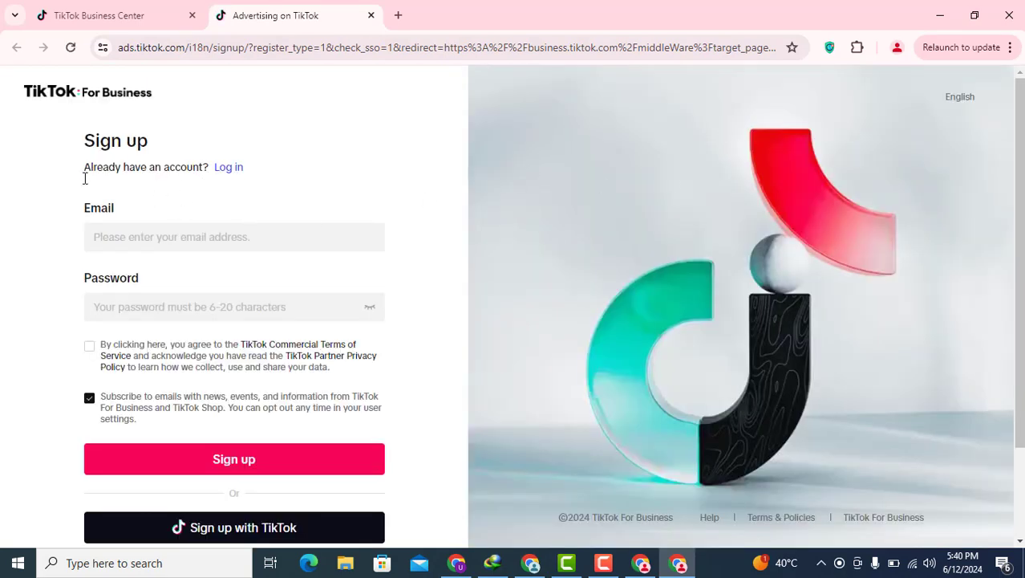
{"action": "left_click", "coordinate": [177, 235]}
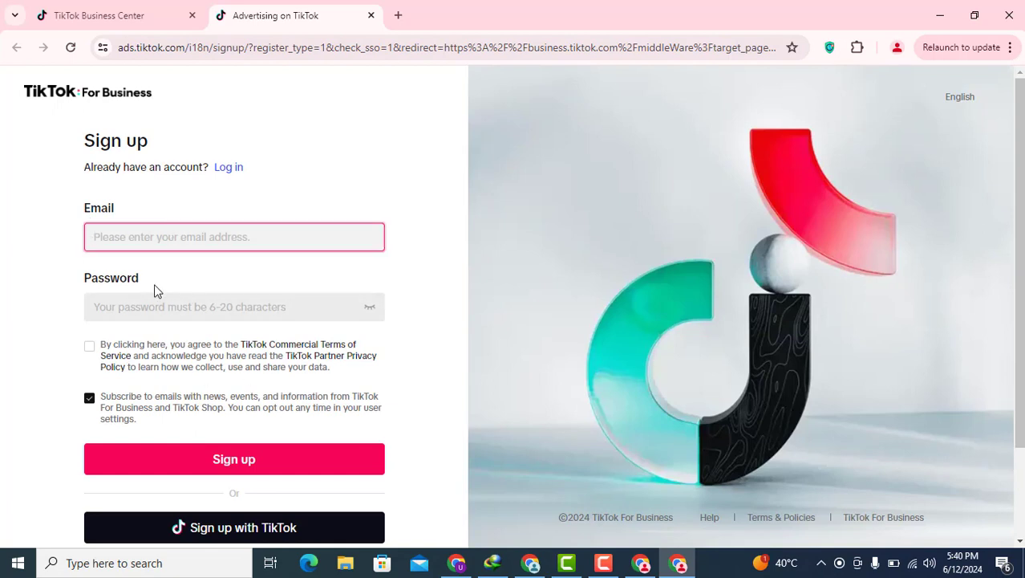
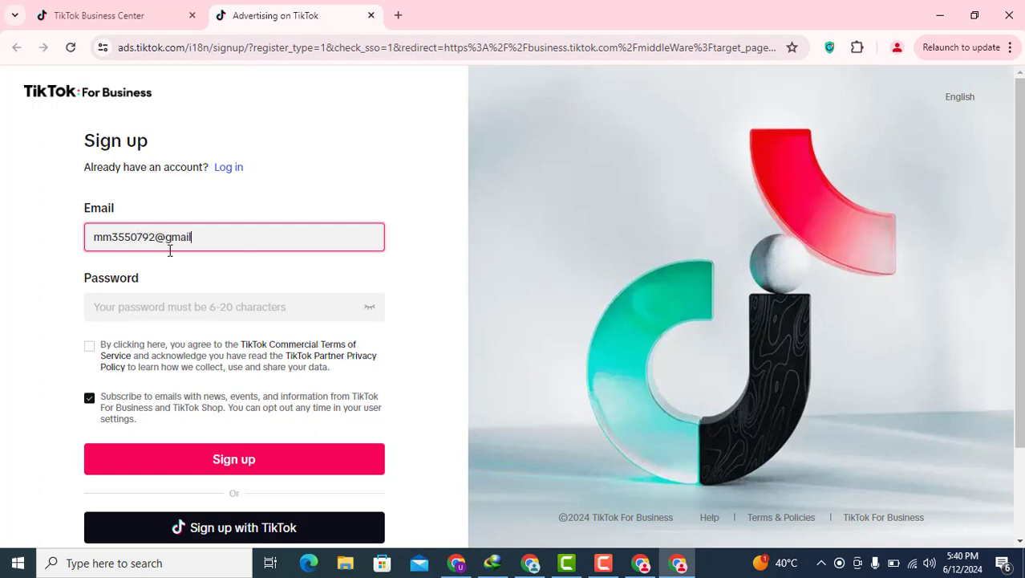
- Enter the account password in the sign-up form
{"action": "left_click", "coordinate": [269, 315]}
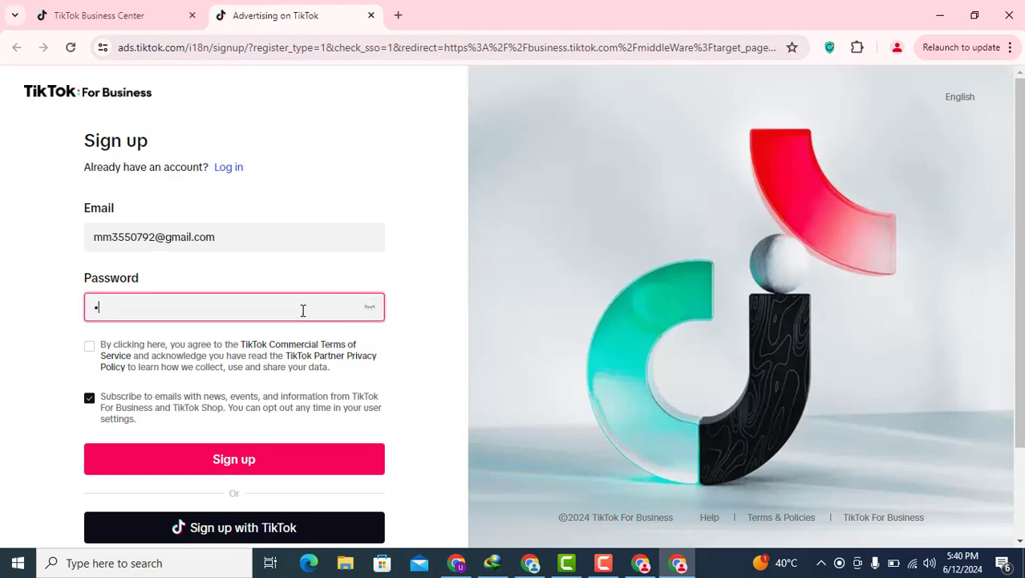
{"action": "left_click", "coordinate": [605, 562]}
{"action": "left_click", "coordinate": [953, 497]}
- Accept the TikTok Commercial Terms of Service and submit the sign-up, matching the two cones in the verification puzzle
{"action": "left_click", "coordinate": [89, 348]}
{"action": "left_click", "coordinate": [222, 467]}
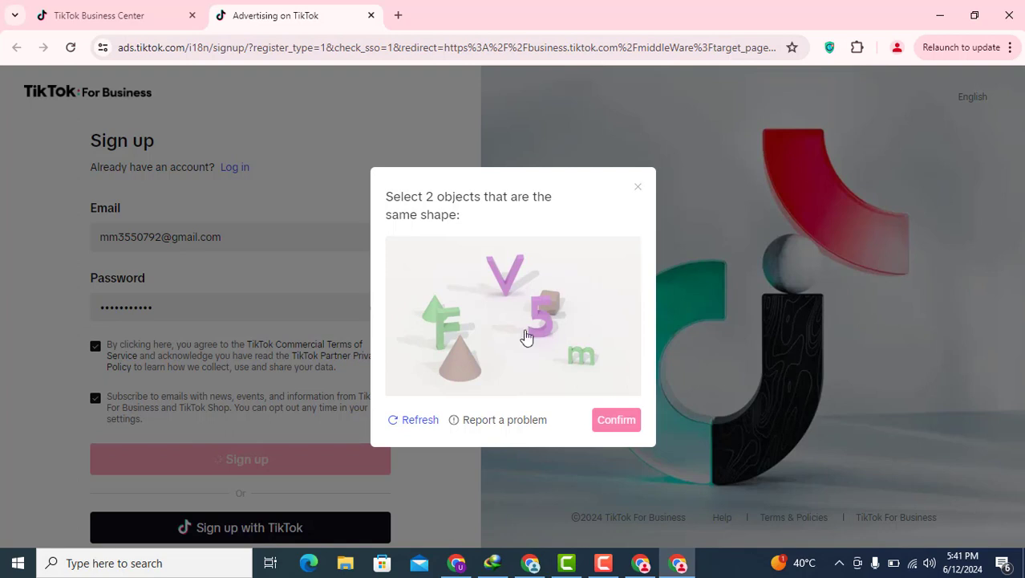
{"action": "left_click", "coordinate": [464, 369]}
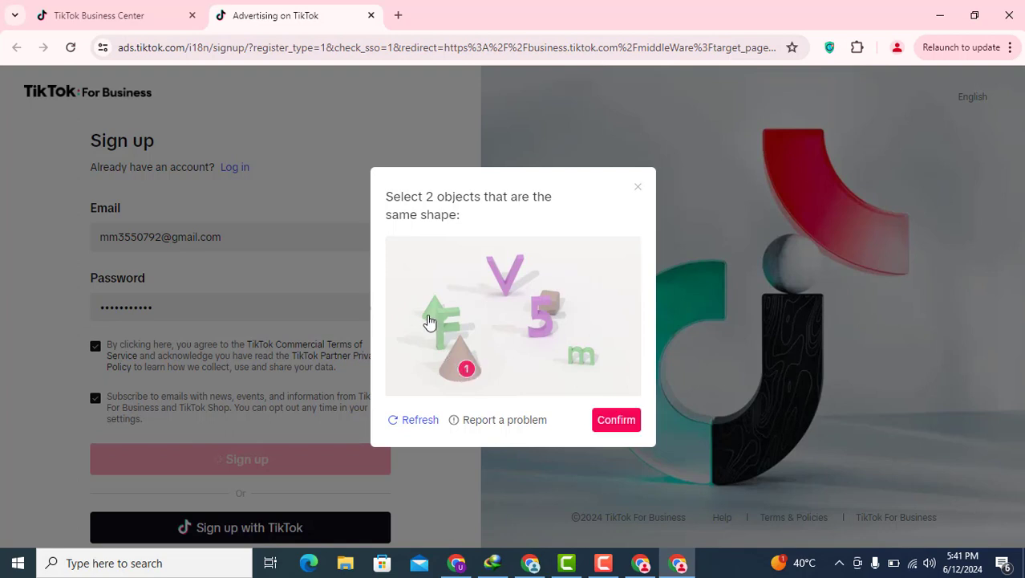
{"action": "left_click", "coordinate": [427, 315]}
{"action": "left_click", "coordinate": [615, 423]}
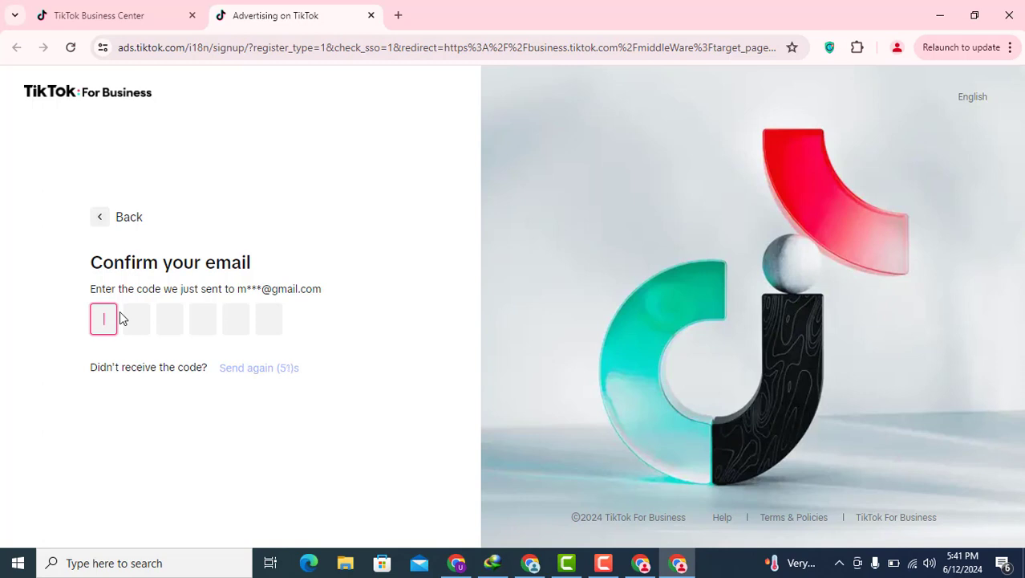
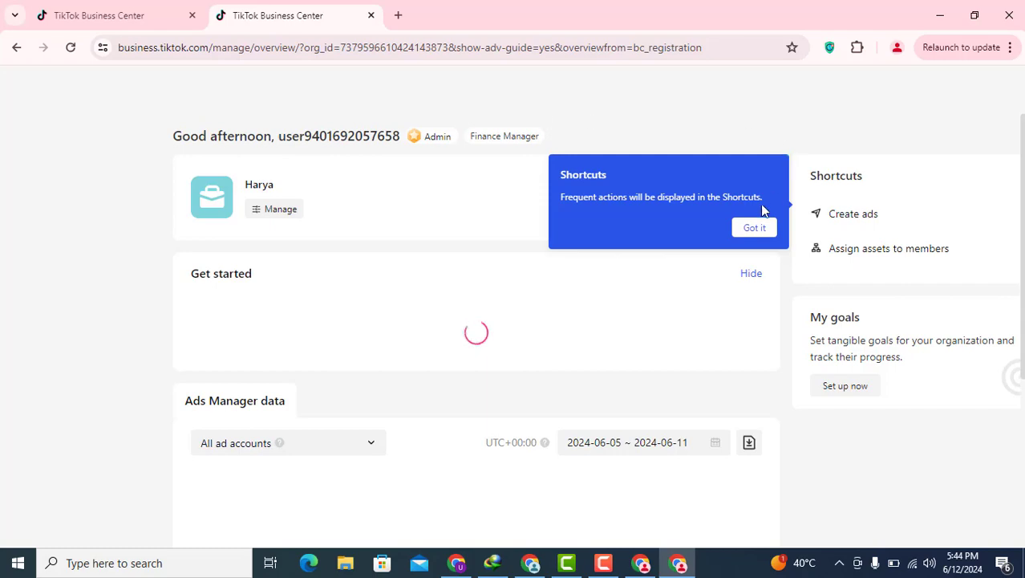
- Dismiss the introductory shortcut and key-metrics tips and close the Business Center welcome window
{"action": "left_click", "coordinate": [754, 229]}
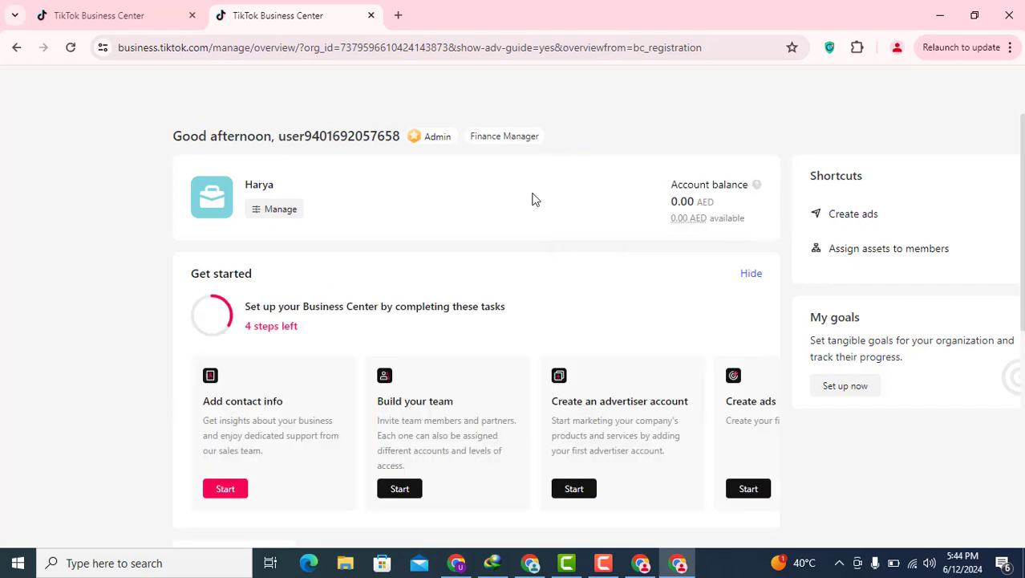
{"action": "left_click", "coordinate": [362, 159]}
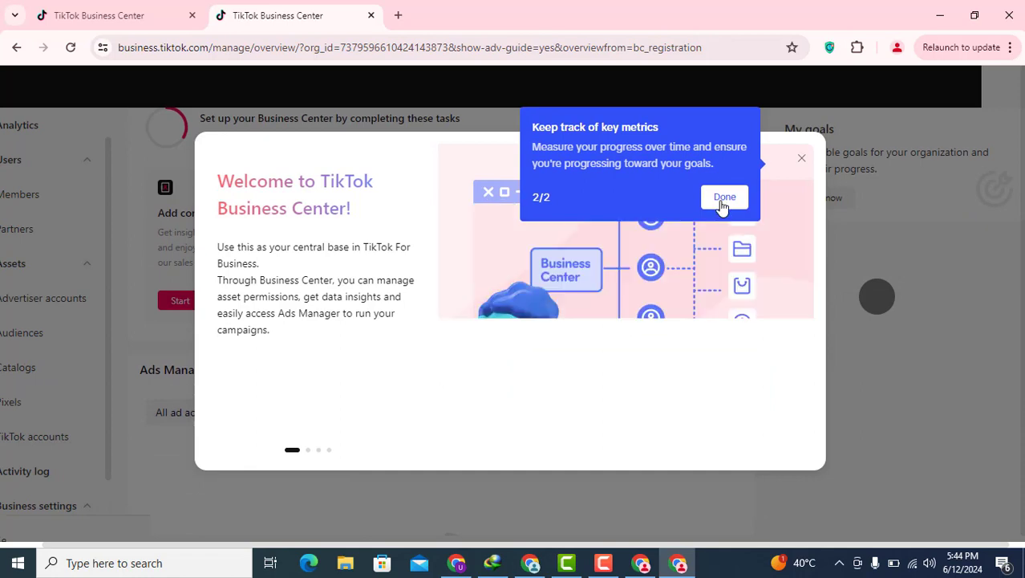
{"action": "left_click", "coordinate": [724, 202]}
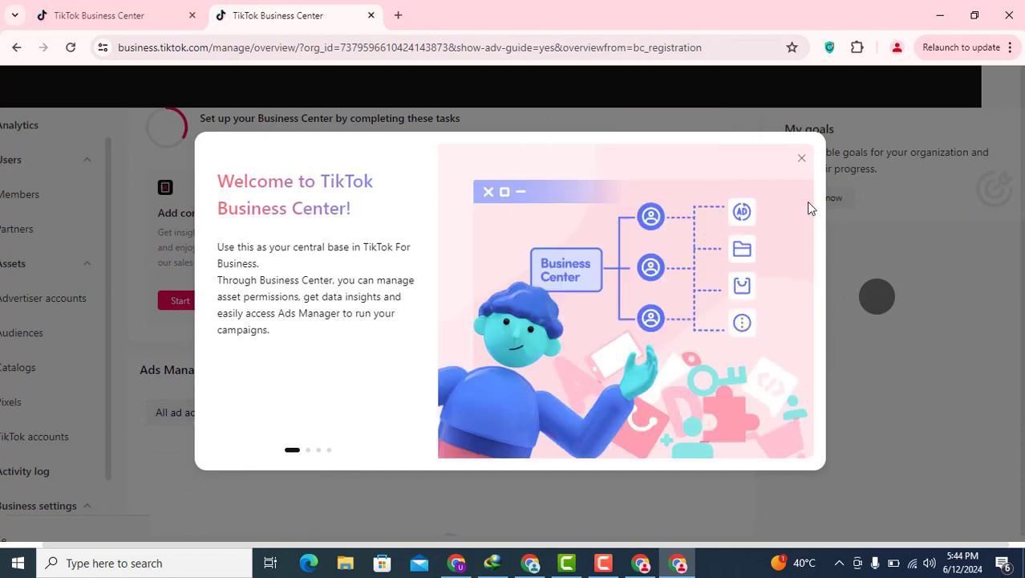
{"action": "left_click", "coordinate": [797, 160]}
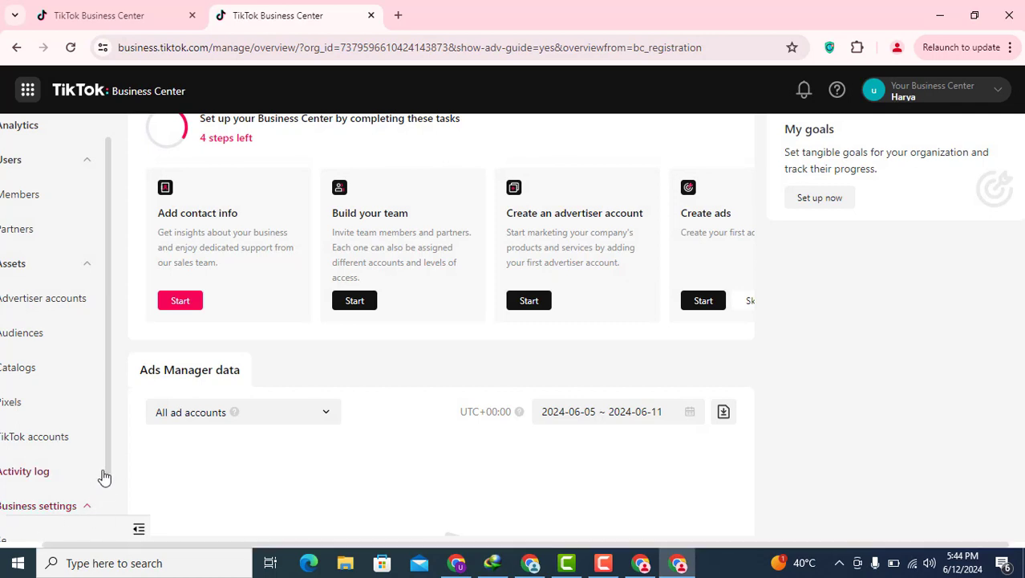
- Set the page zoom to 90% and open the Verification page in Business settings to review the account's verification and billing information
{"action": "left_click_drag", "start_coordinate": [110, 473], "coordinate": [98, 545]}
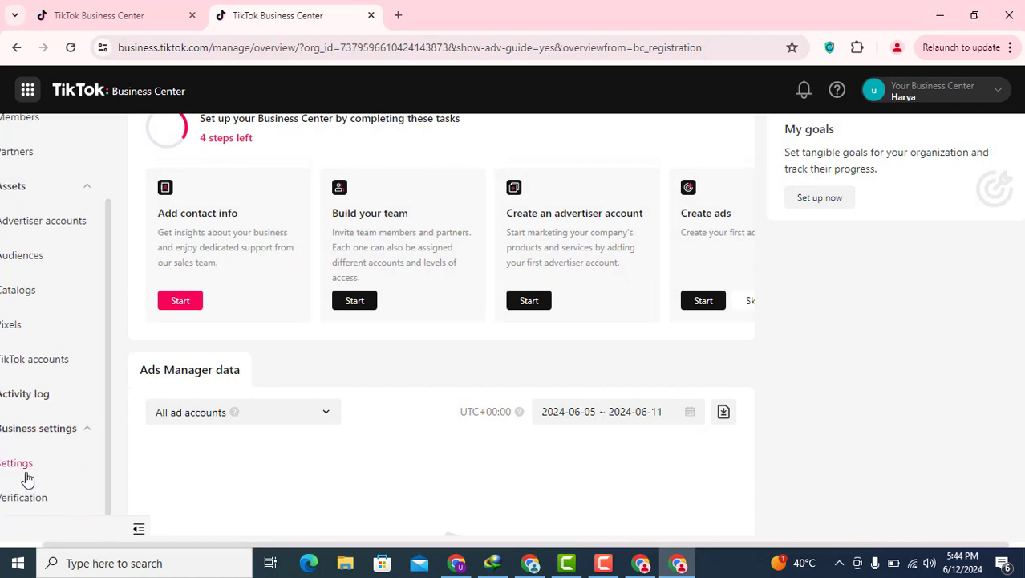
{"action": "left_click", "coordinate": [1010, 48]}
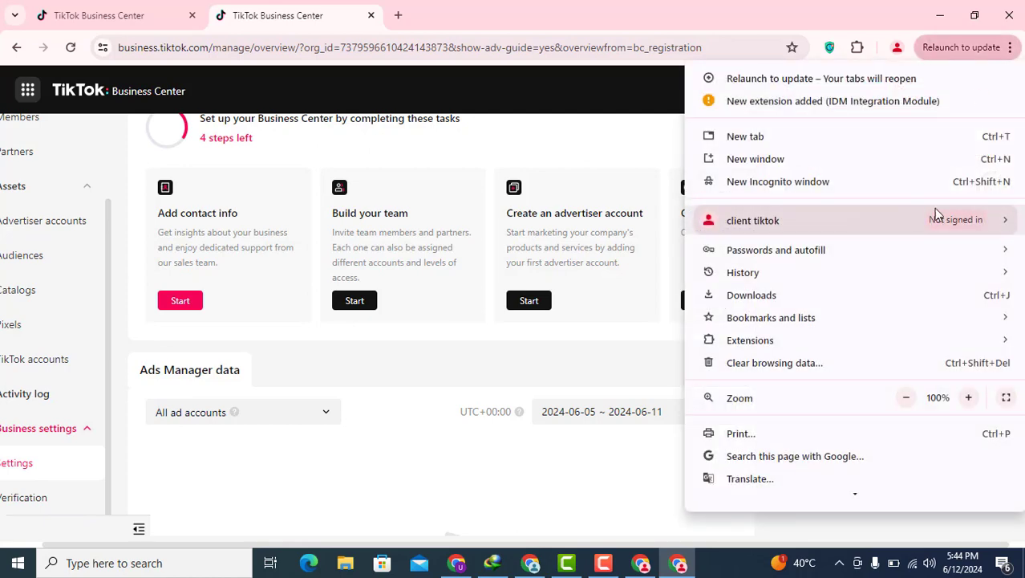
{"action": "left_click", "coordinate": [907, 398]}
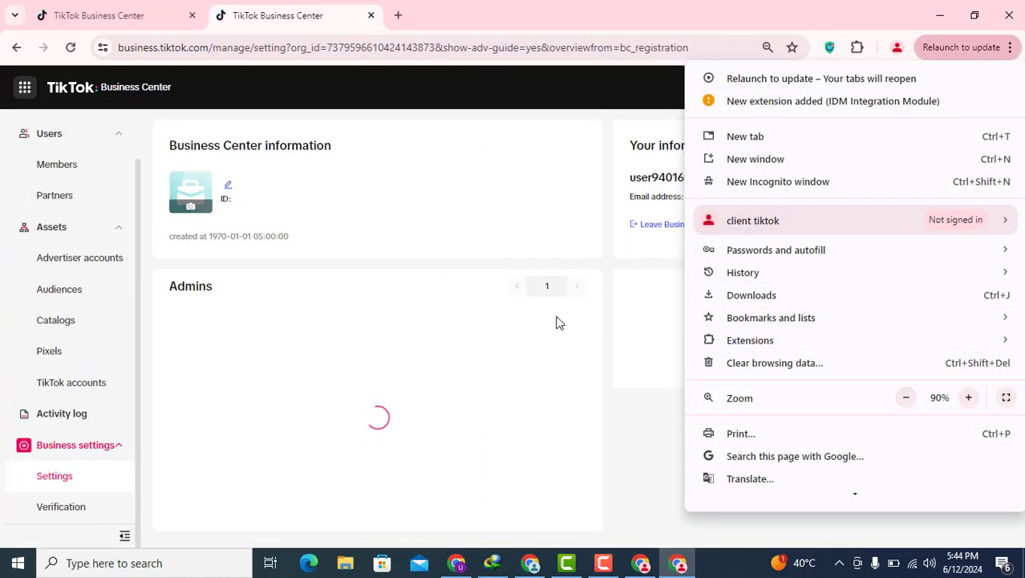
{"action": "left_click", "coordinate": [502, 205]}
{"action": "left_click", "coordinate": [51, 503]}
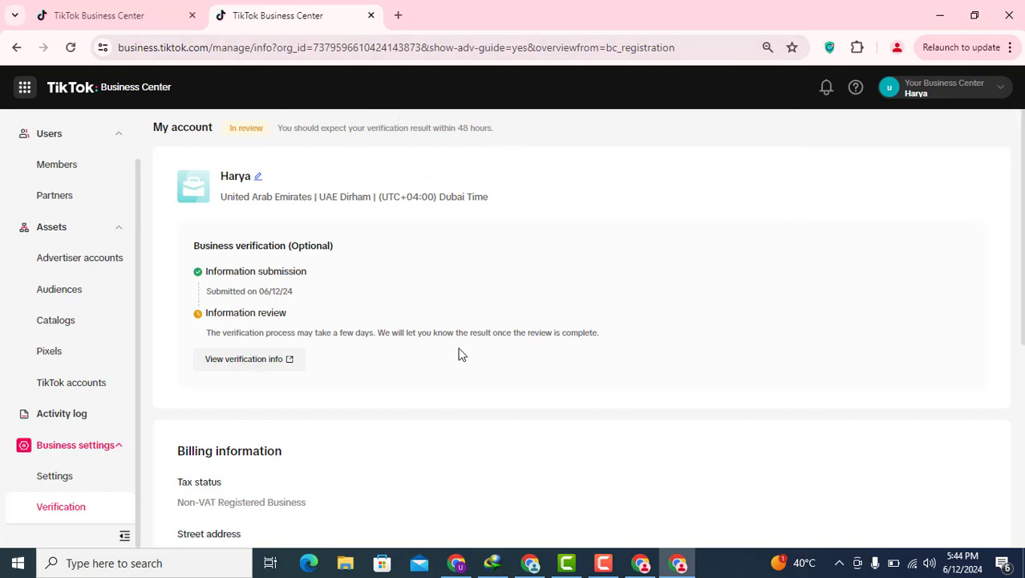
{"action": "left_click_drag", "start_coordinate": [1019, 374], "coordinate": [978, 185]}
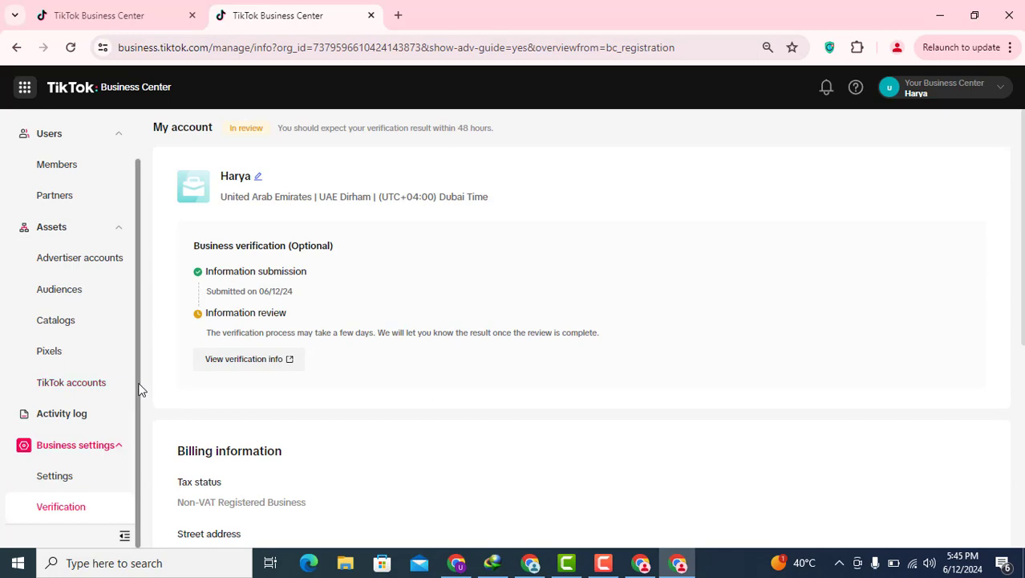
- Open the Advertiser accounts page under Assets
{"action": "left_click_drag", "start_coordinate": [140, 388], "coordinate": [129, 317]}
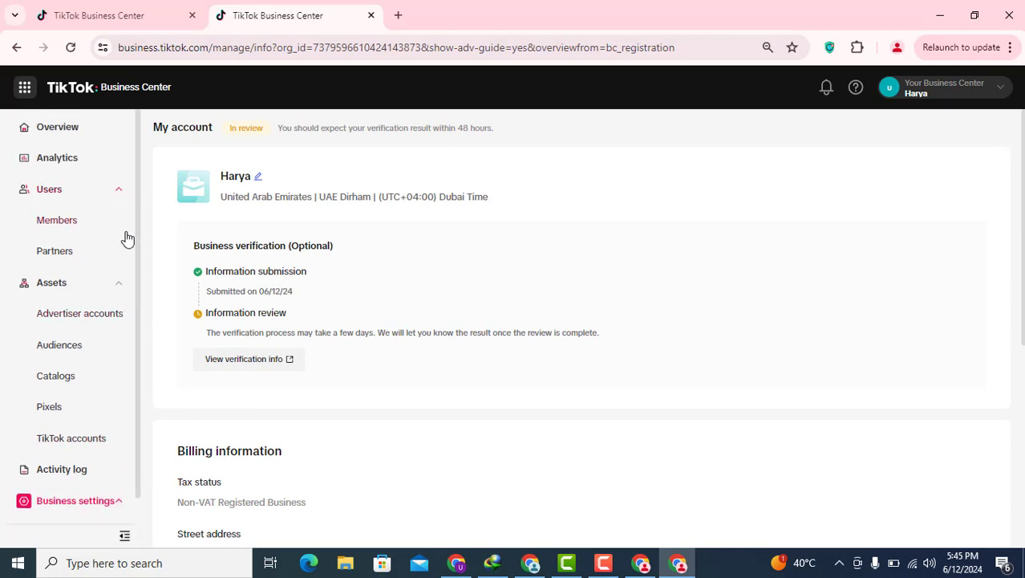
{"action": "left_click", "coordinate": [81, 318]}
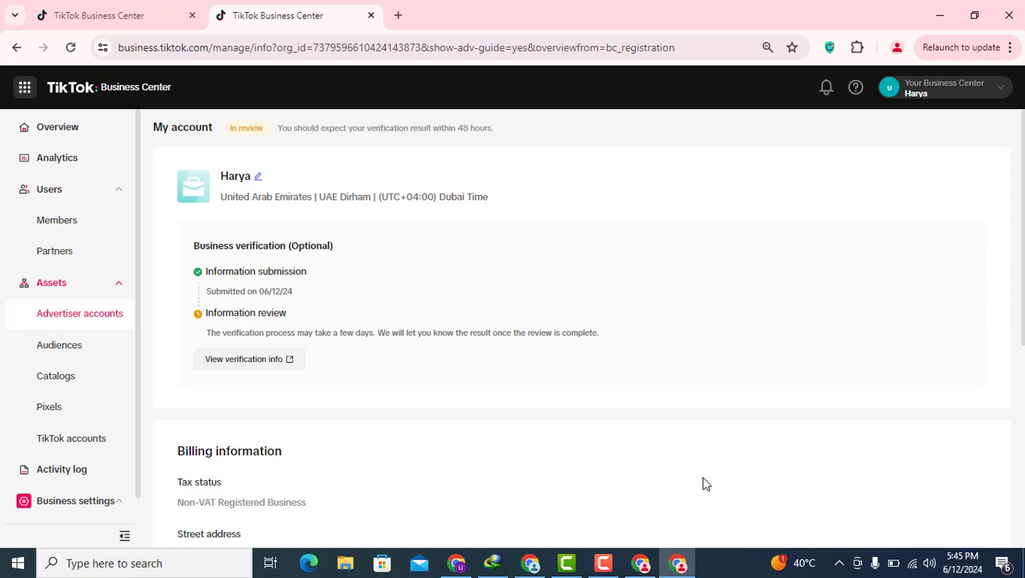
{"action": "left_click", "coordinate": [608, 565]}
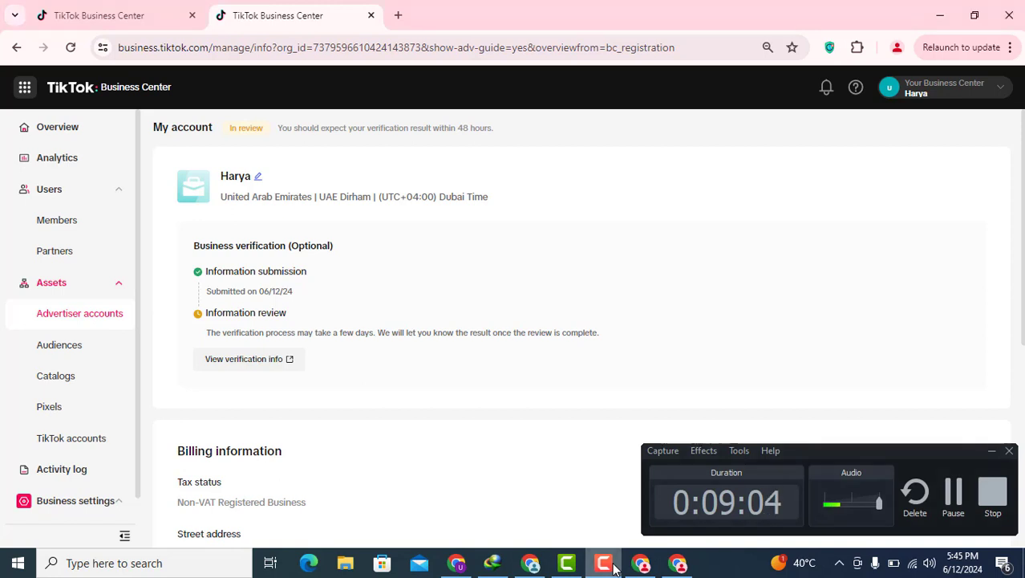
{"action": "left_click", "coordinate": [613, 565]}
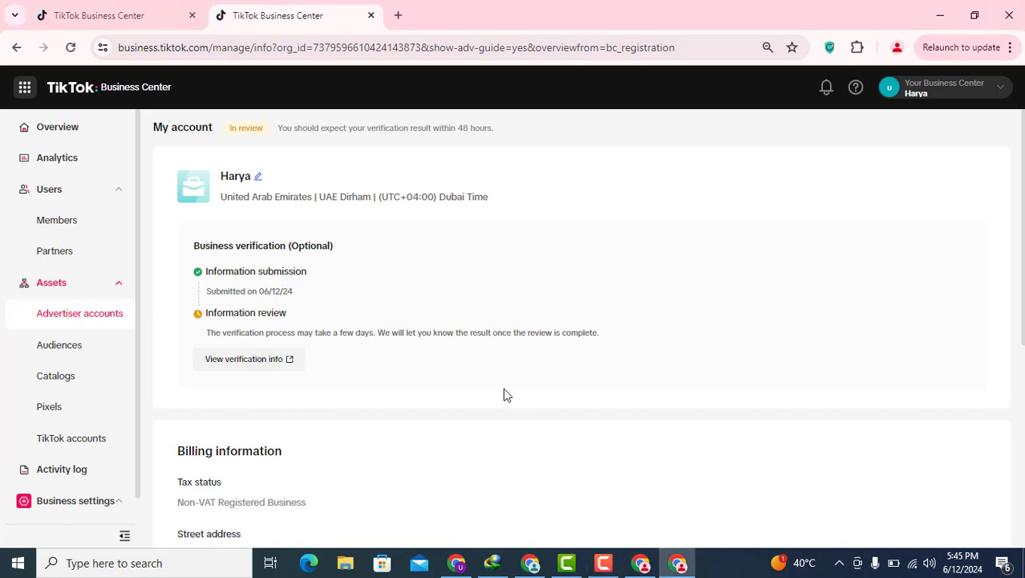
{"action": "left_click", "coordinate": [65, 314]}
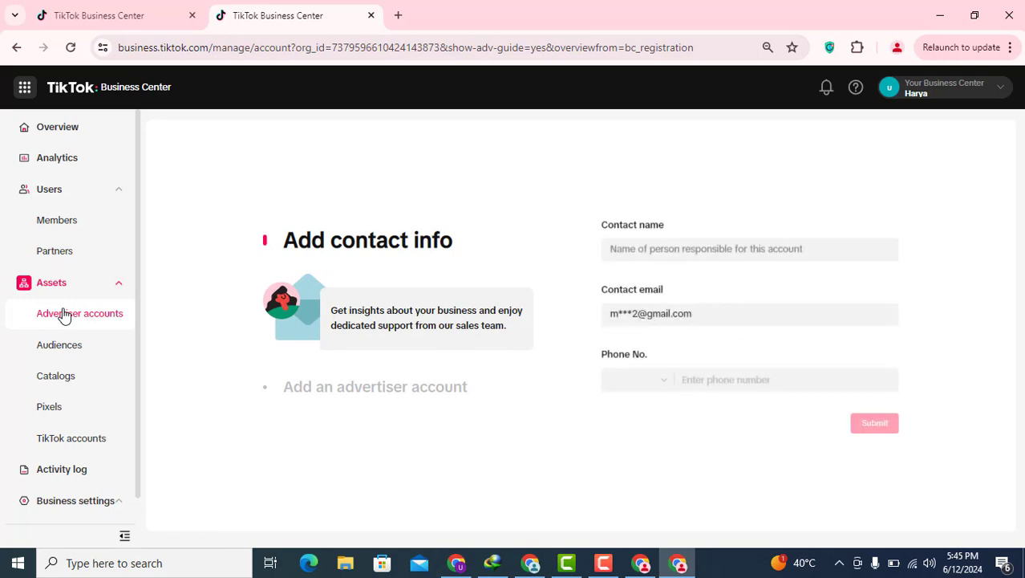
- Enter Haryam Industry as the contact name in the contact info form
{"action": "left_click", "coordinate": [706, 251]}
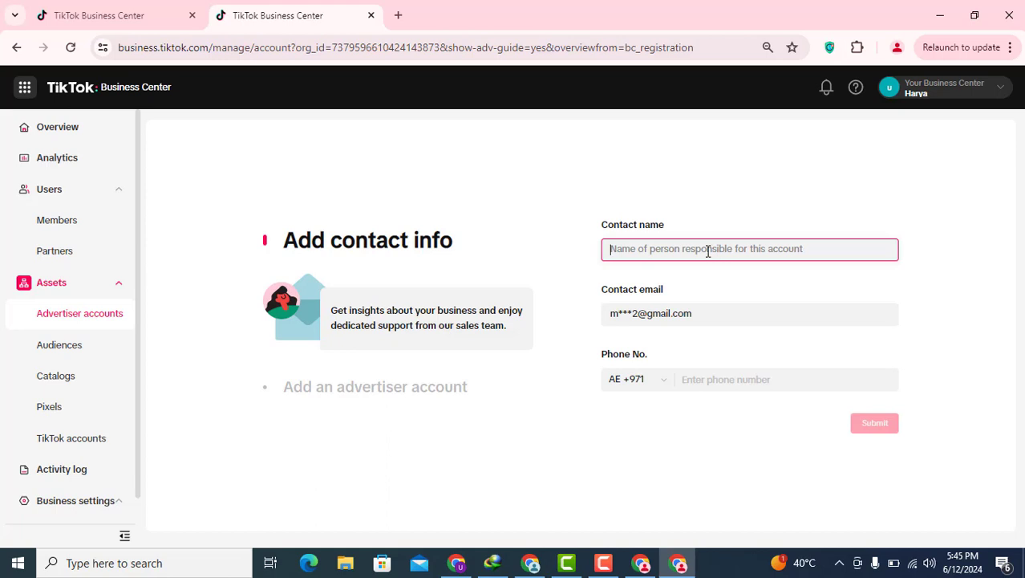
{"action": "type", "text": "Ha"}
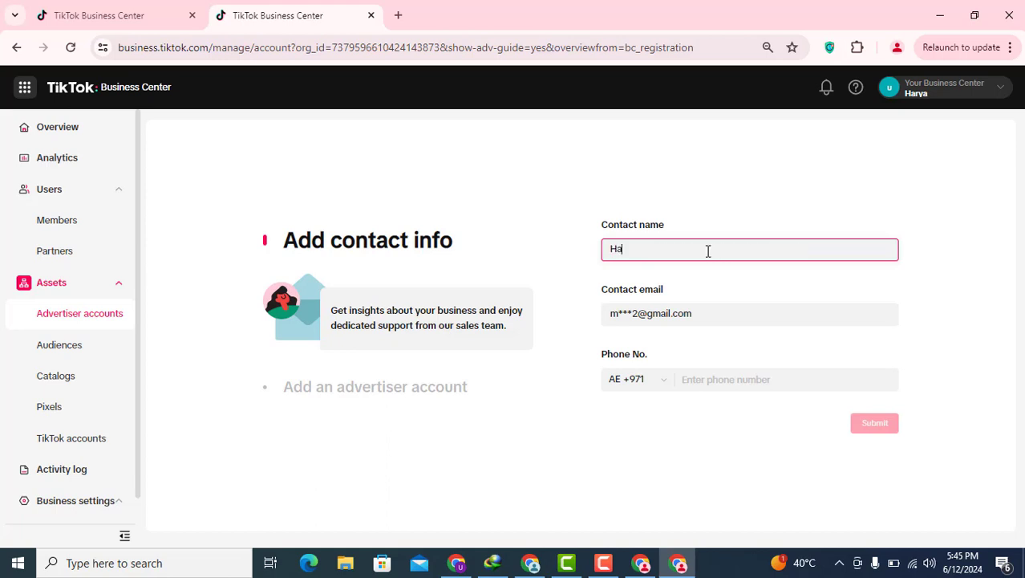
{"action": "type", "text": "ryam Industry"}
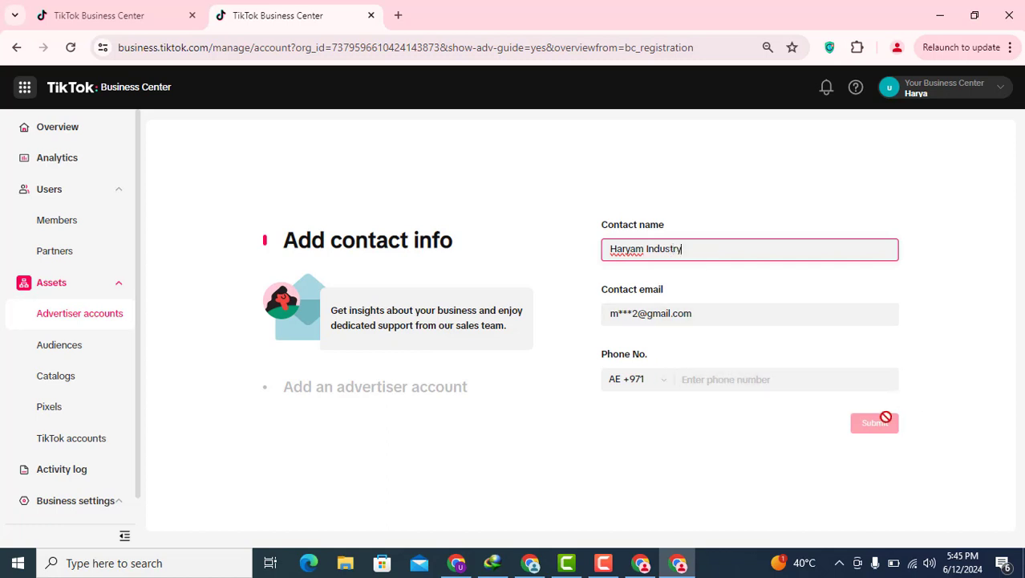
- Enter the contact's phone number with the AE +971 country code and submit the contact info
{"action": "left_click", "coordinate": [750, 377]}
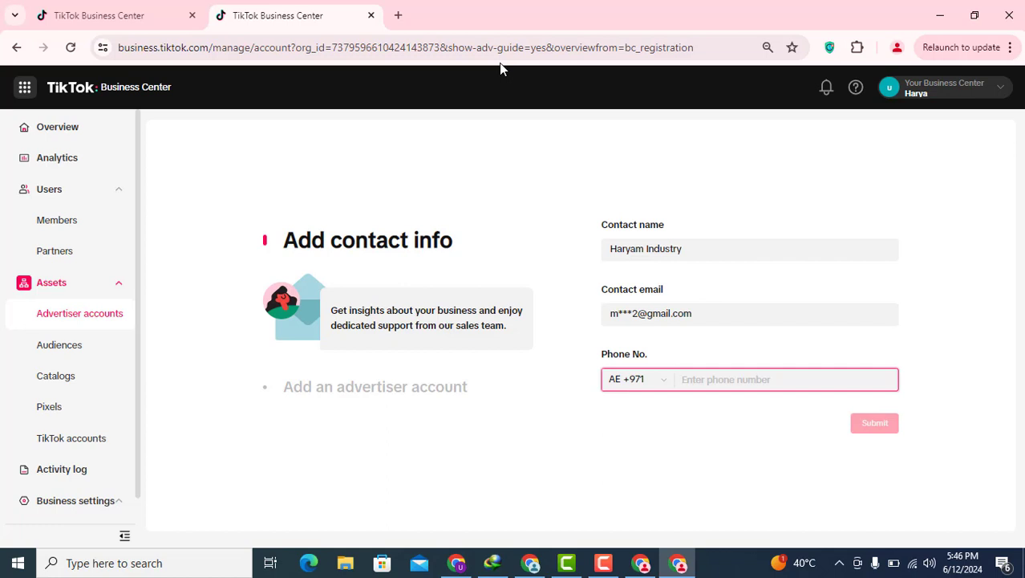
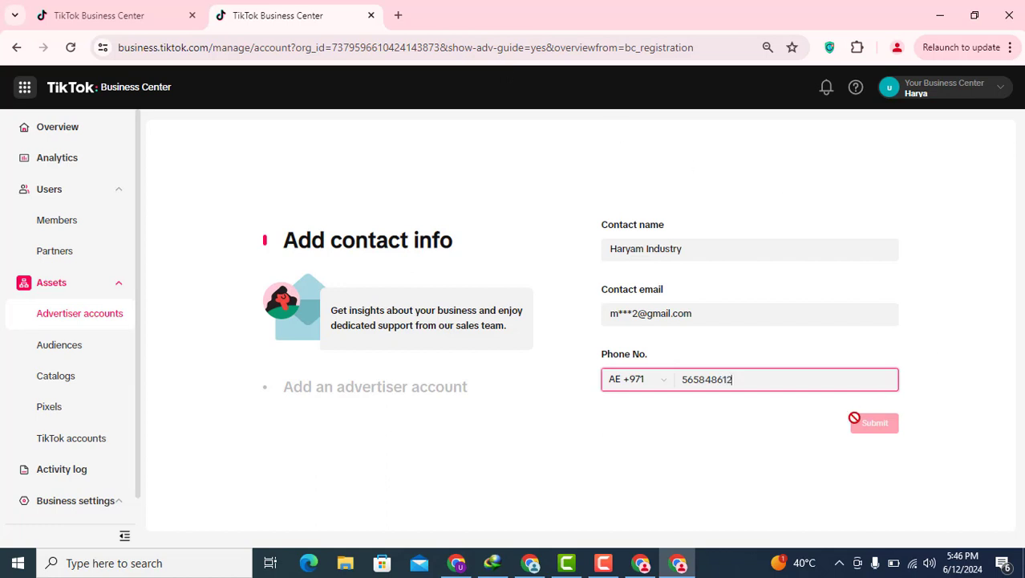
{"action": "left_click", "coordinate": [681, 248]}
{"action": "left_click", "coordinate": [883, 424]}
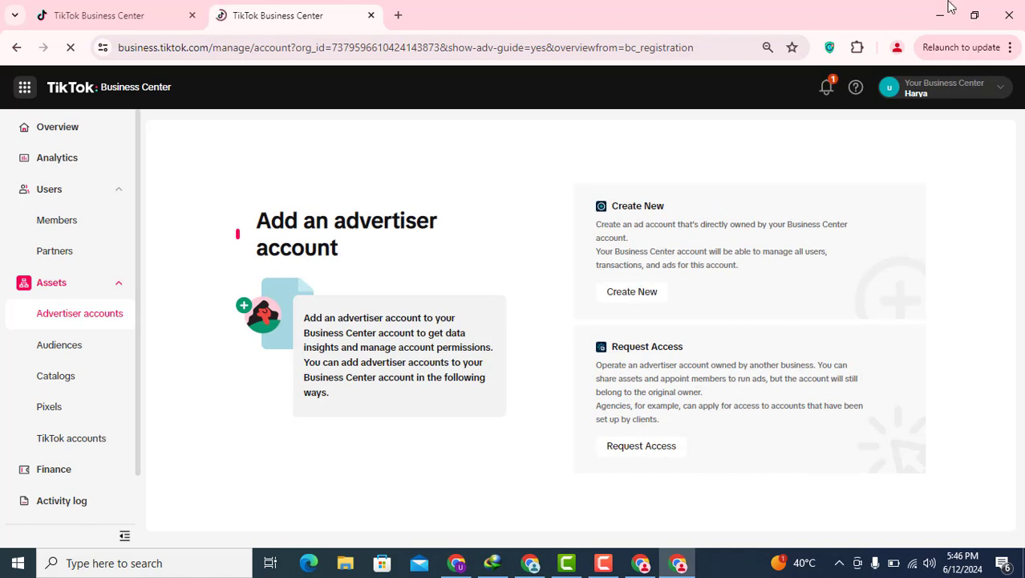
- Start creating a new advertiser account and set its place of registration to United Arab Emirates
{"action": "mouse_move", "coordinate": [827, 93]}
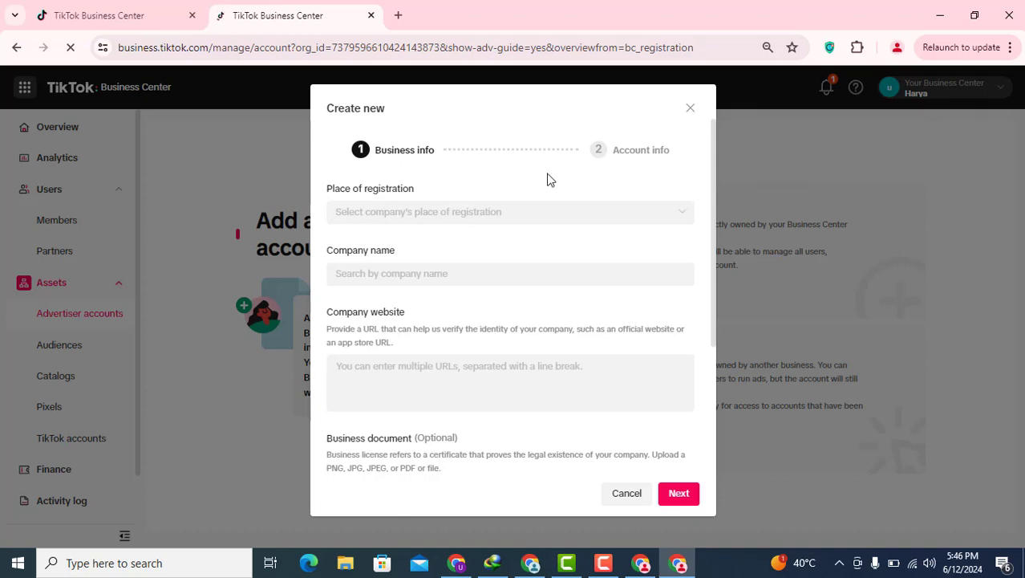
{"action": "left_click", "coordinate": [409, 222]}
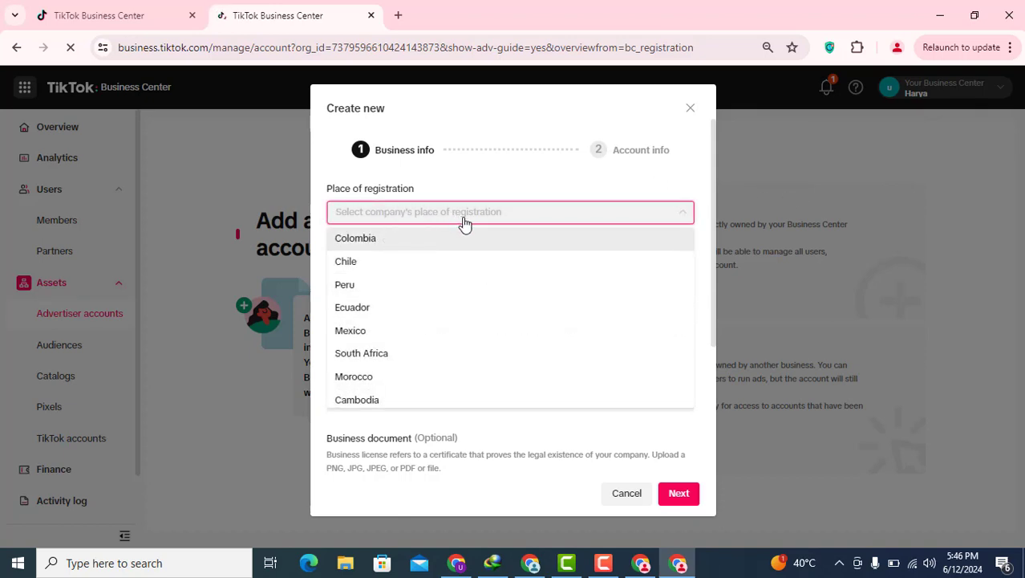
{"action": "type", "text": "u"}
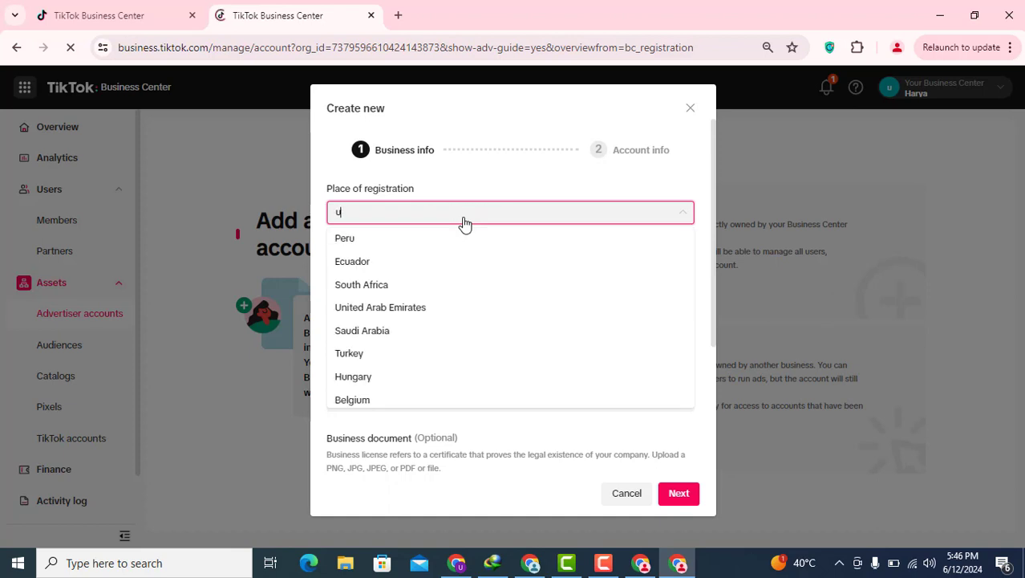
{"action": "type", "text": "n"}
{"action": "left_click", "coordinate": [486, 241]}
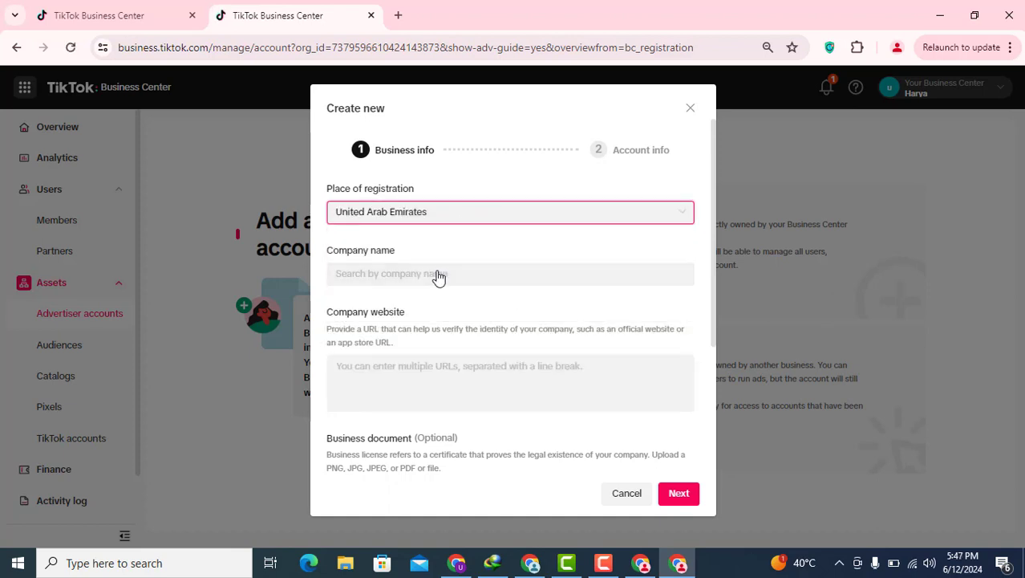
- Enter Haryam Industry as the company name in the new advertiser account's business info
{"action": "left_click", "coordinate": [438, 275]}
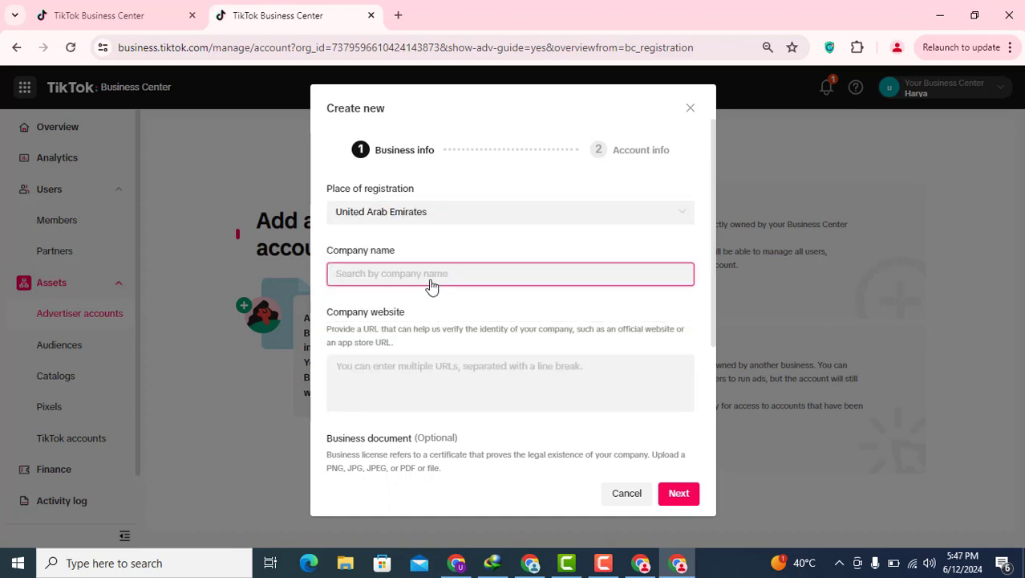
{"action": "type", "text": "Haryam"}
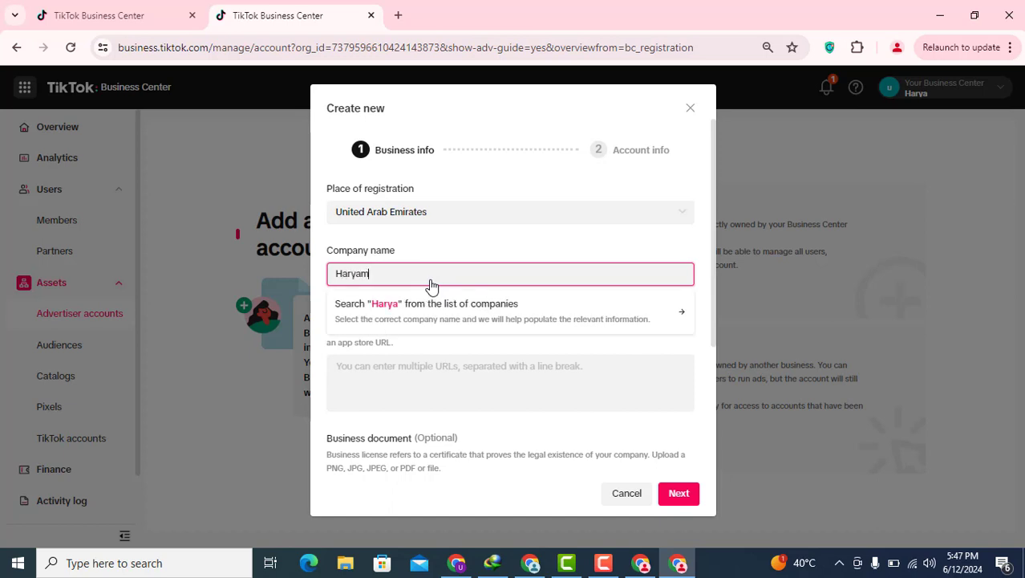
{"action": "type", "text": " Indu"}
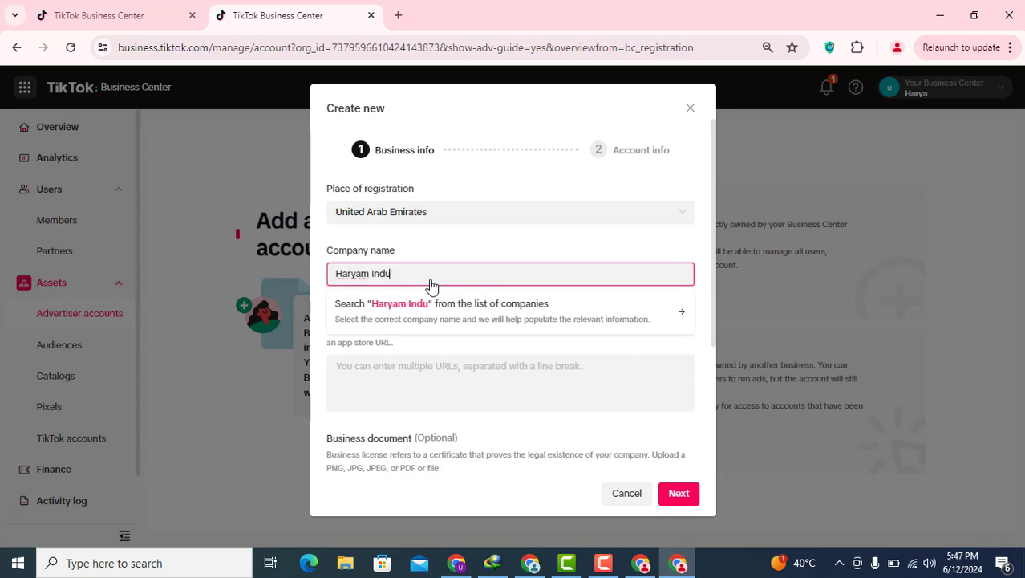
{"action": "type", "text": "stry"}
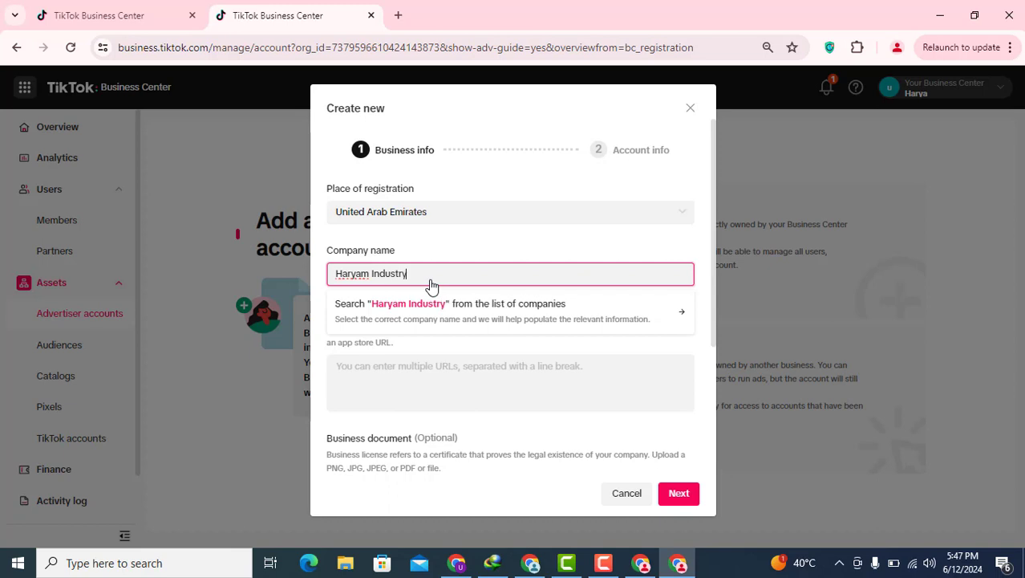
{"action": "left_click", "coordinate": [592, 249]}
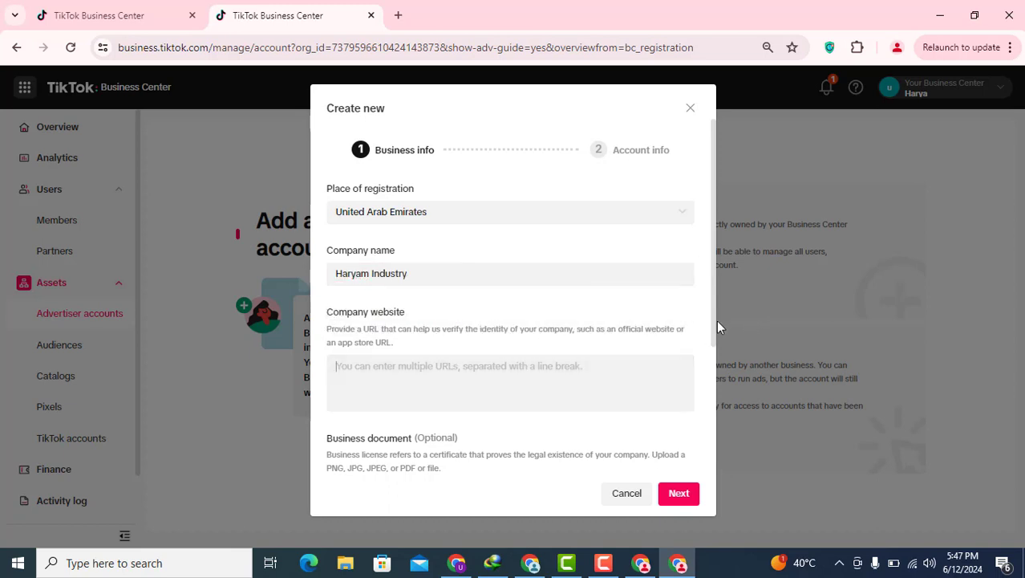
- Set the company website to zaibab.com and continue to the account info stage
{"action": "left_click_drag", "start_coordinate": [711, 332], "coordinate": [714, 411]}
{"action": "left_click", "coordinate": [512, 283]}
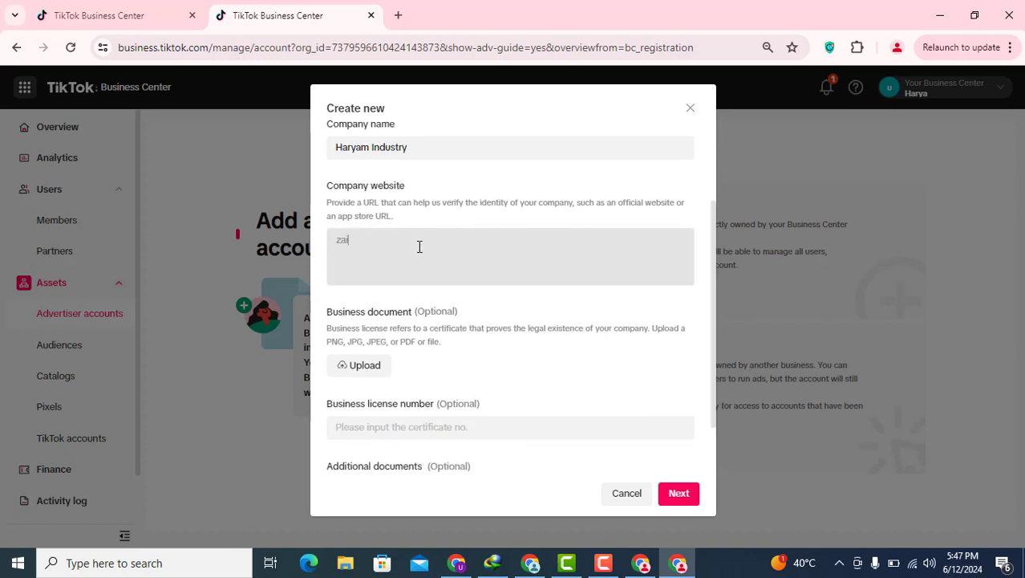
{"action": "type", "text": "bab.com"}
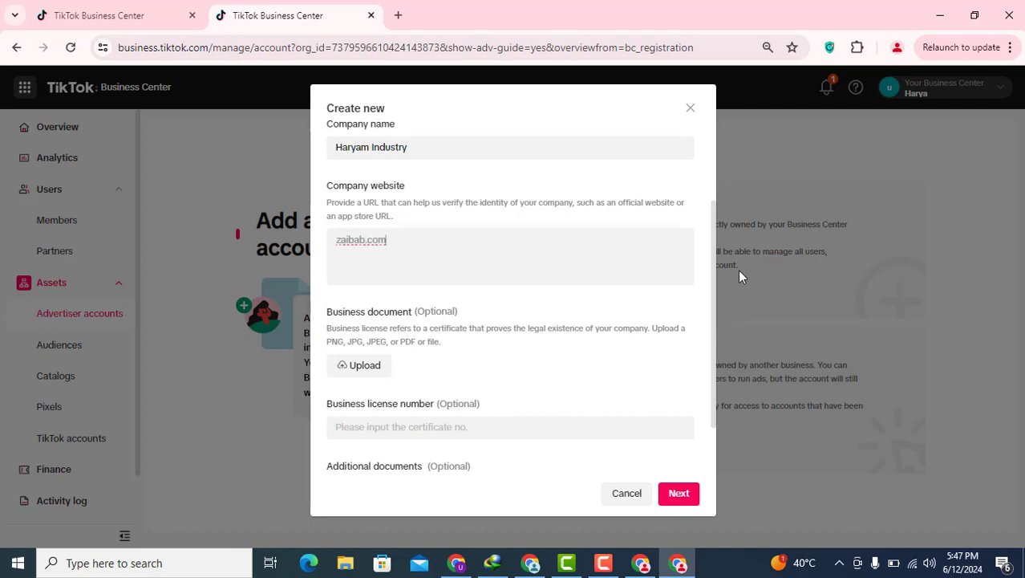
{"action": "left_click", "coordinate": [670, 501]}
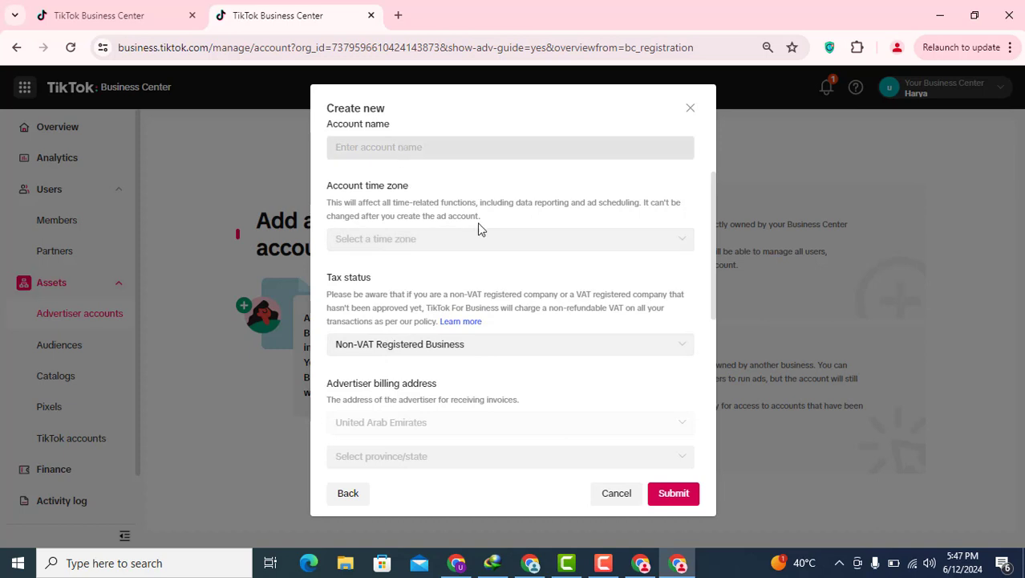
- Name the new advertiser account myadaccount5
{"action": "left_click", "coordinate": [519, 147]}
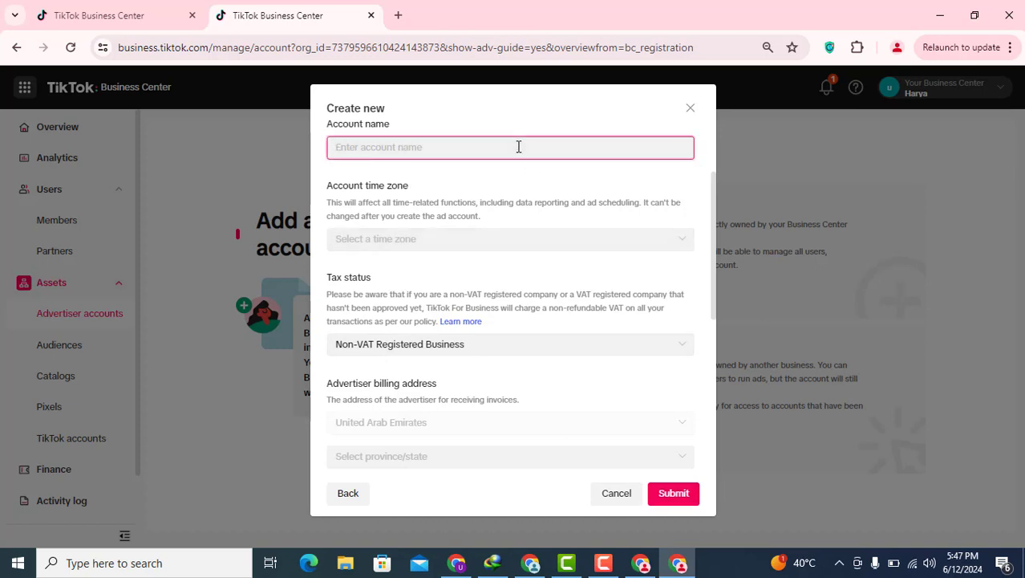
{"action": "type", "text": "myadaccount5"}
- Set the new advertiser account's time zone to (UTC+04:00) Dubai Time
{"action": "left_click", "coordinate": [419, 240]}
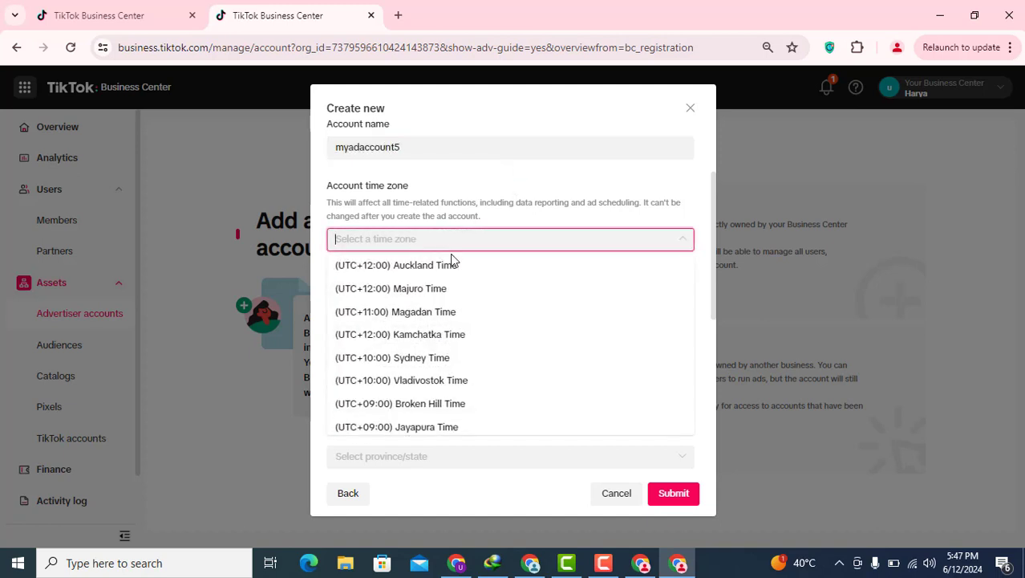
{"action": "type", "text": "d"}
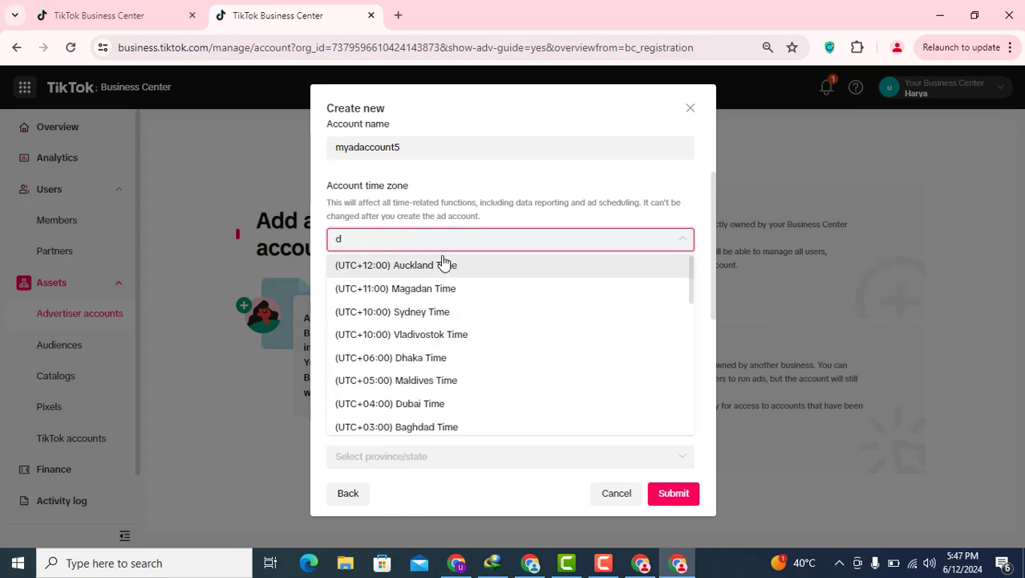
{"action": "type", "text": "u"}
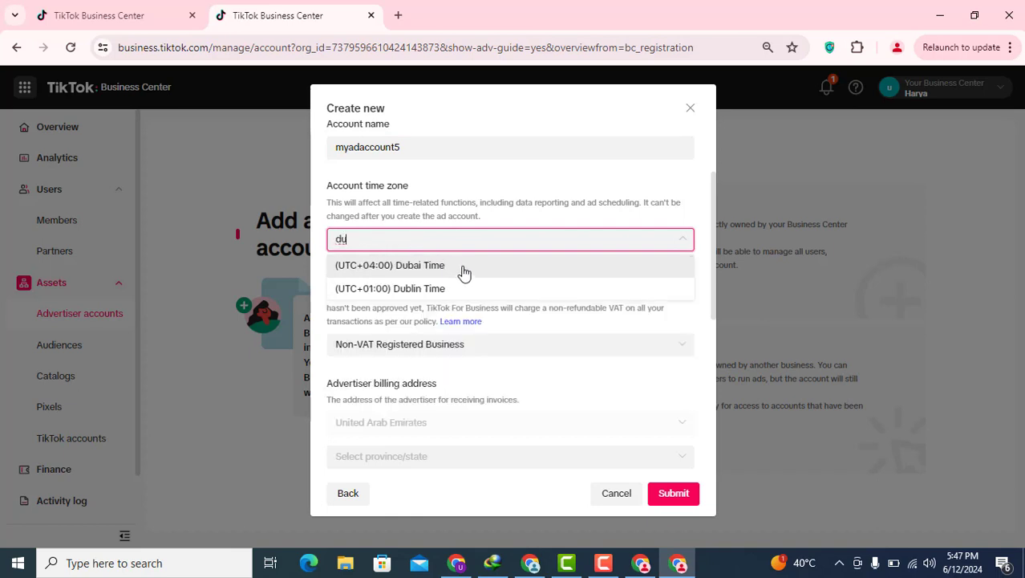
{"action": "left_click", "coordinate": [464, 273]}
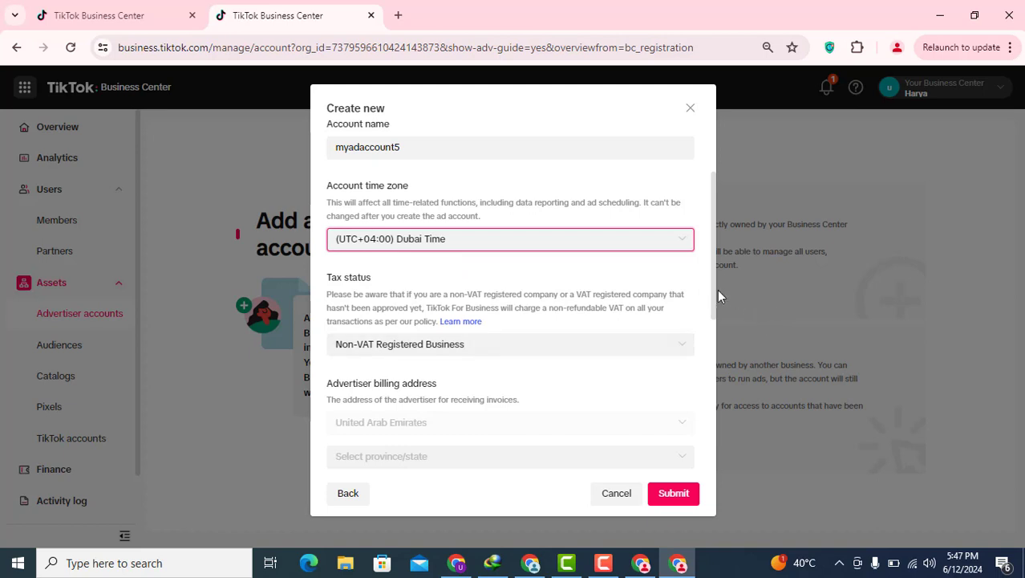
- Set the advertiser billing address province to Dubai and enter the street address
{"action": "left_click_drag", "start_coordinate": [711, 287], "coordinate": [720, 366]}
{"action": "left_click", "coordinate": [433, 286]}
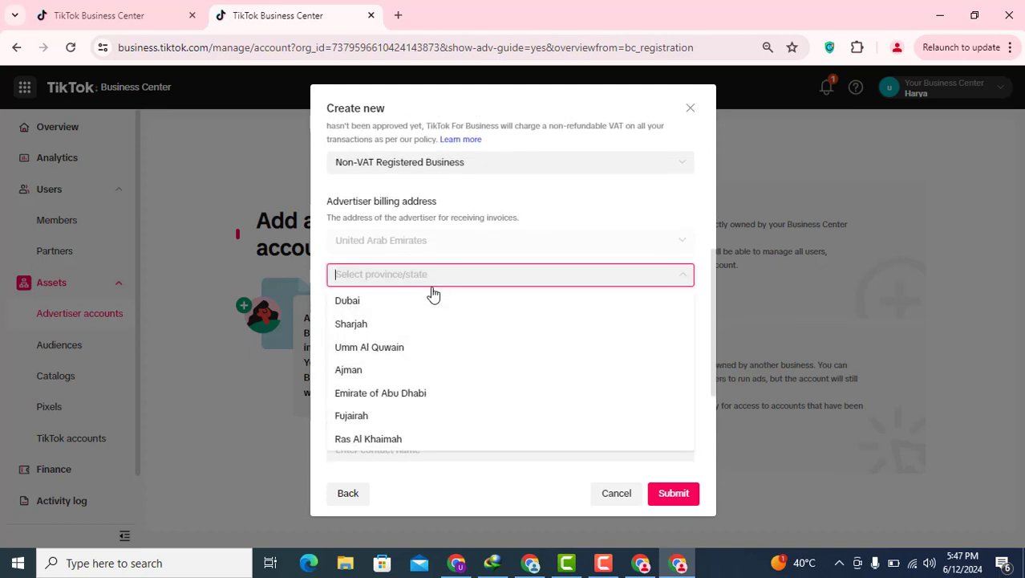
{"action": "left_click", "coordinate": [379, 305]}
{"action": "left_click", "coordinate": [394, 309]}
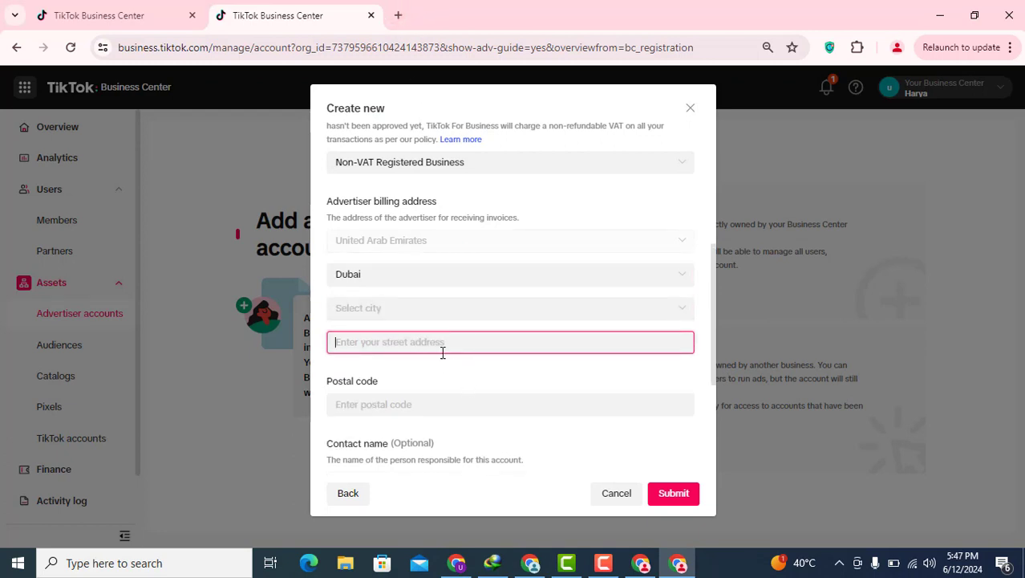
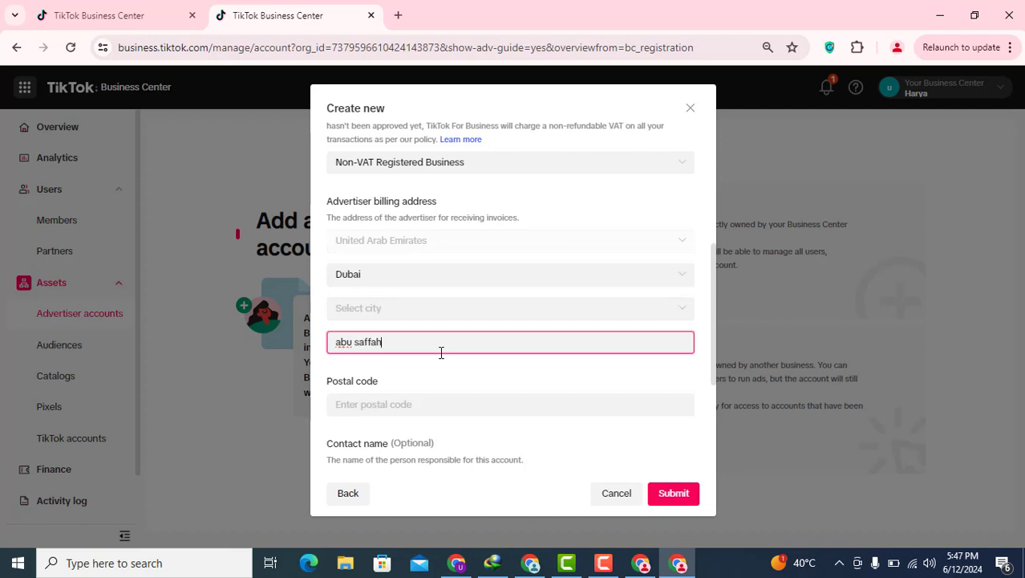
- Search Google in a new browser tab for the Dubai postal code
{"action": "left_click", "coordinate": [471, 405]}
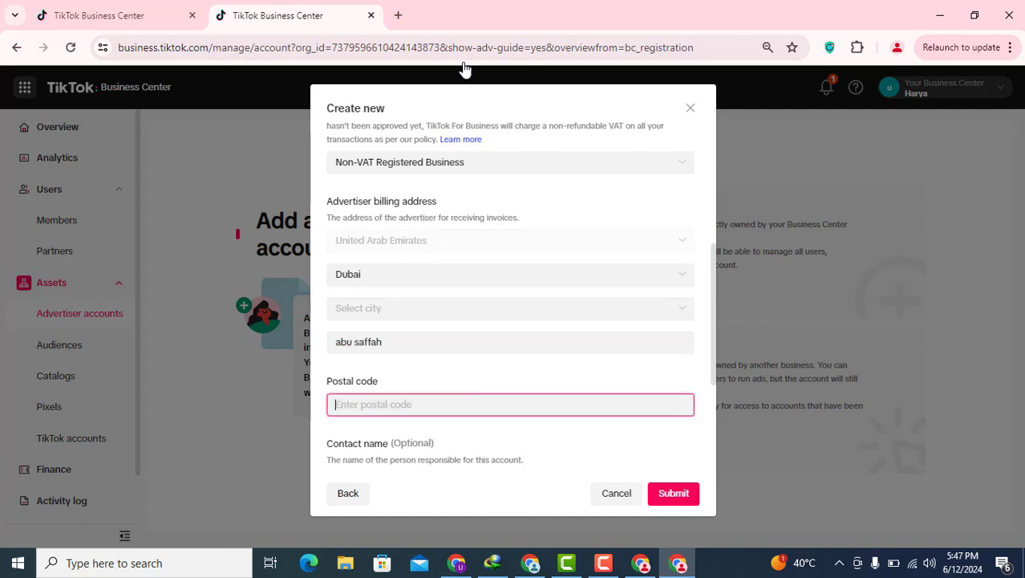
{"action": "left_click", "coordinate": [400, 16]}
{"action": "type", "text": "posta"}
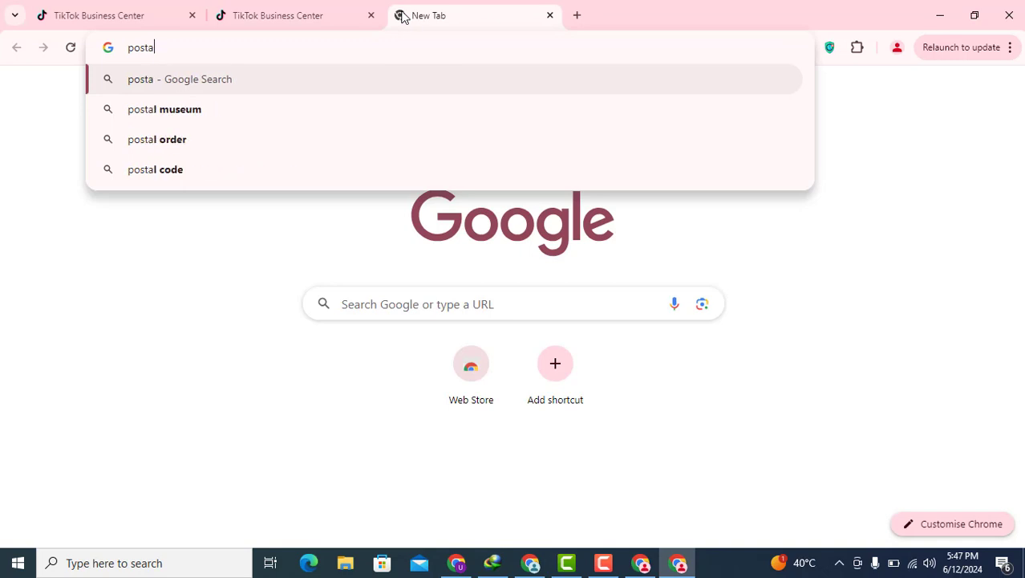
{"action": "type", "text": "l code "}
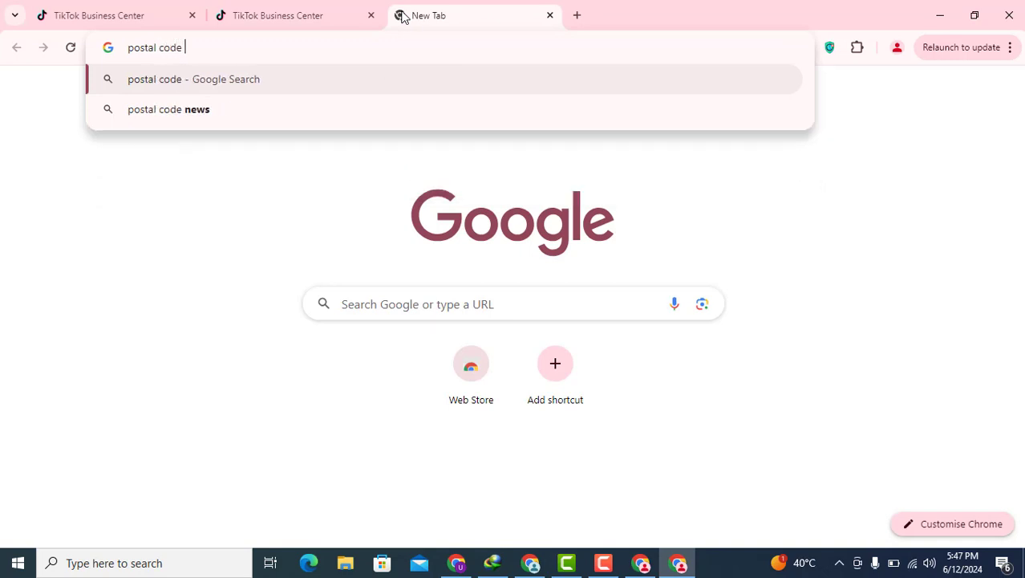
{"action": "type", "text": "duabi"}
{"action": "key", "text": "Return"}
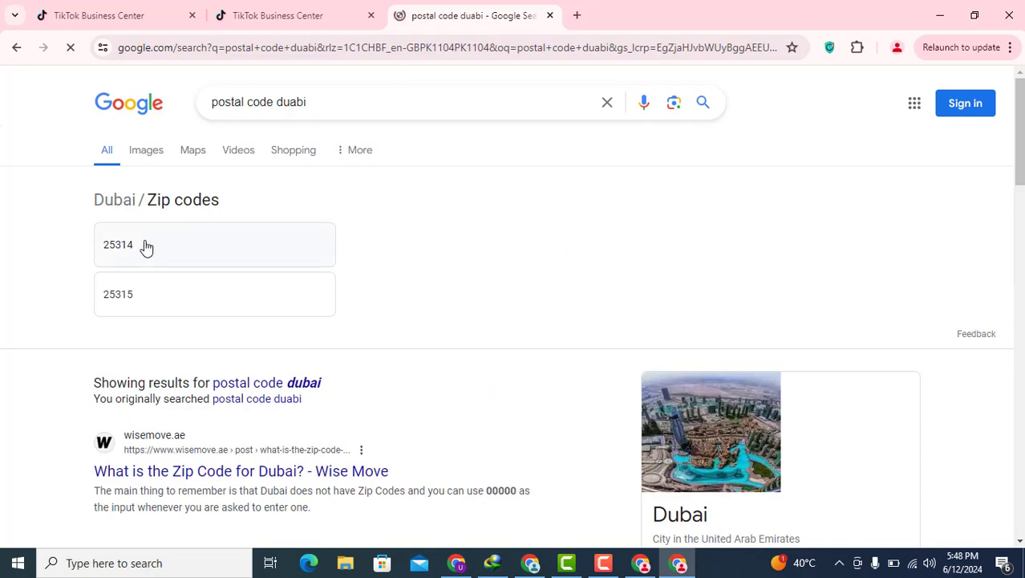
- Return to the new advertiser account form and fill in the Dubai postal code and the advertiser's contact email
{"action": "left_click", "coordinate": [313, 12]}
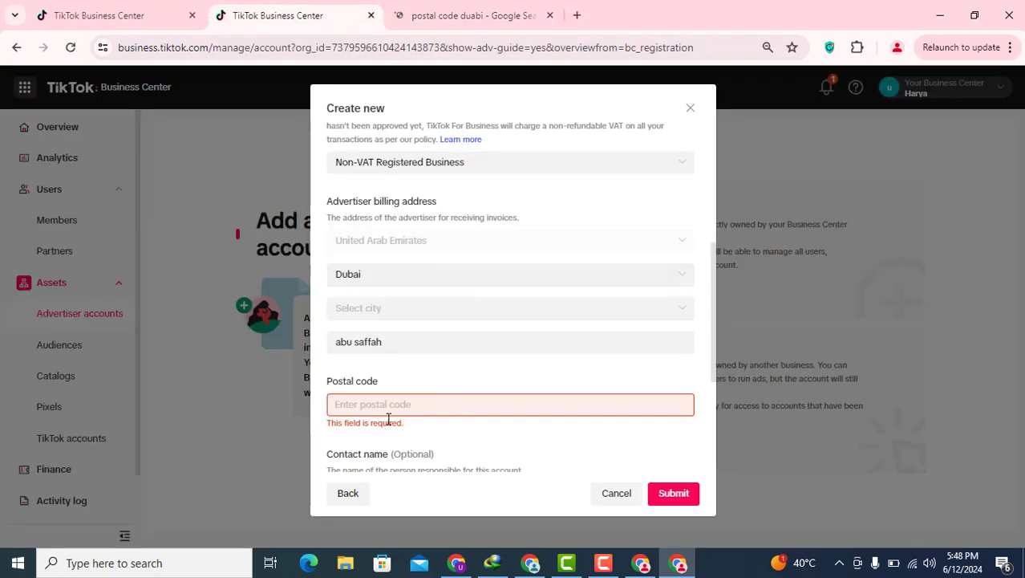
{"action": "type", "text": "25314"}
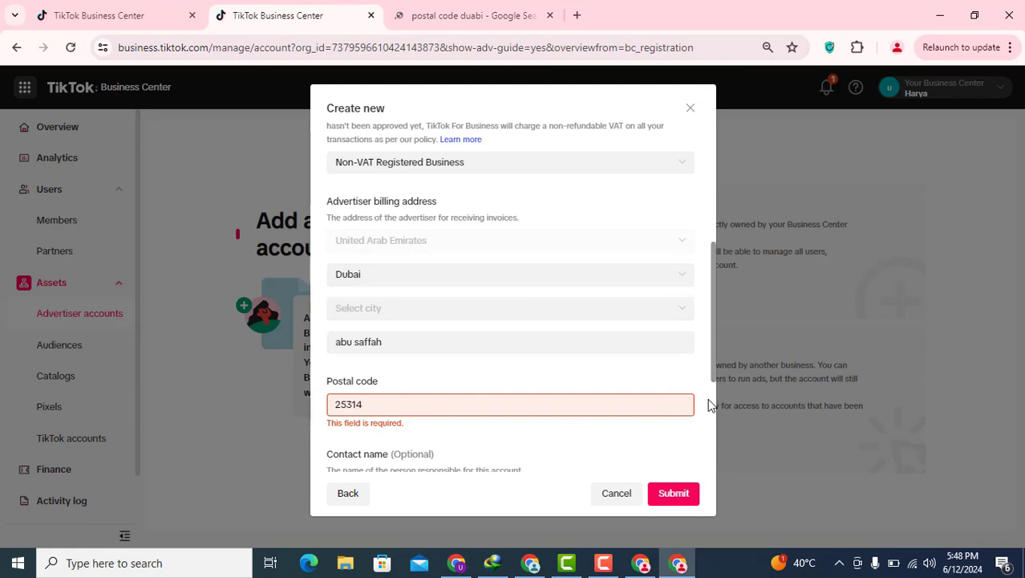
{"action": "left_click_drag", "start_coordinate": [709, 403], "coordinate": [701, 469]}
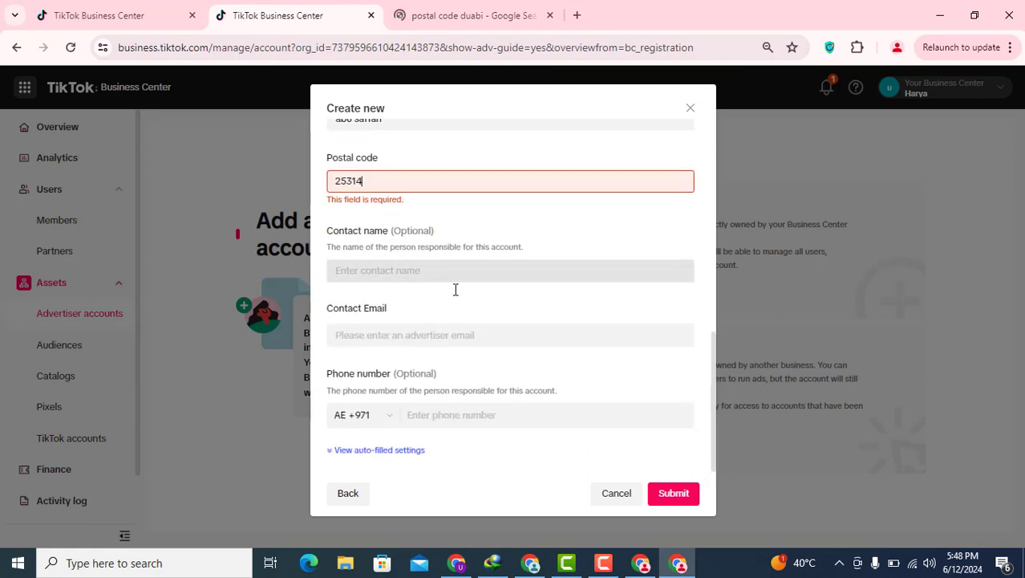
{"action": "left_click", "coordinate": [415, 336]}
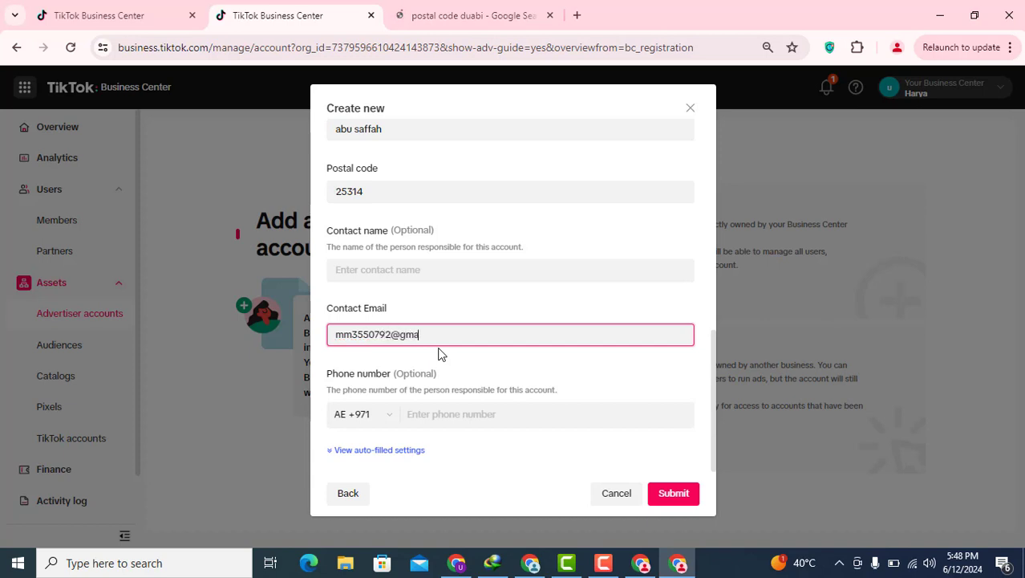
- Set the account's industry to E-commerce / Electrical Appliances and submit the new advertiser account
{"action": "left_click", "coordinate": [673, 493]}
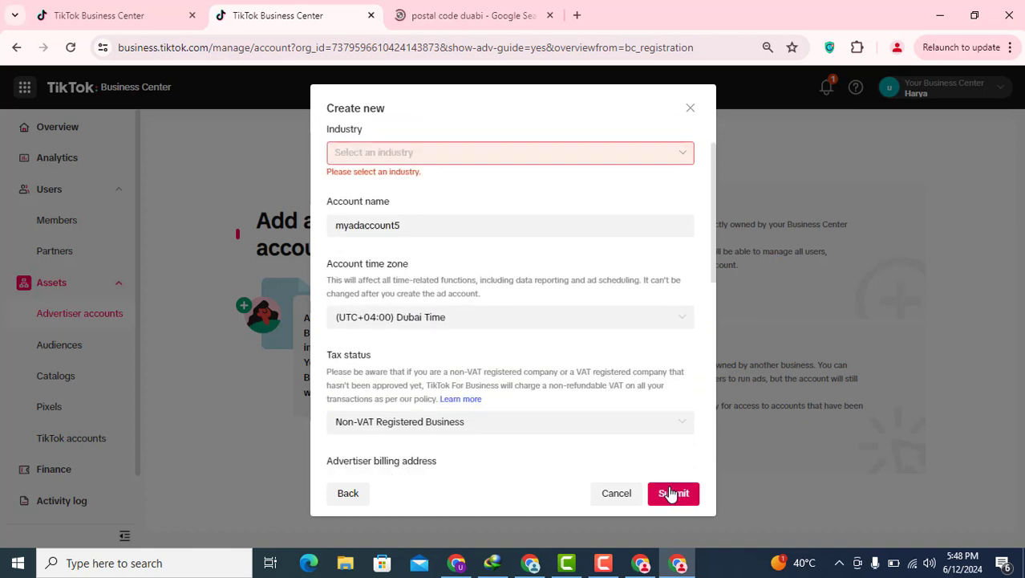
{"action": "left_click", "coordinate": [456, 161]}
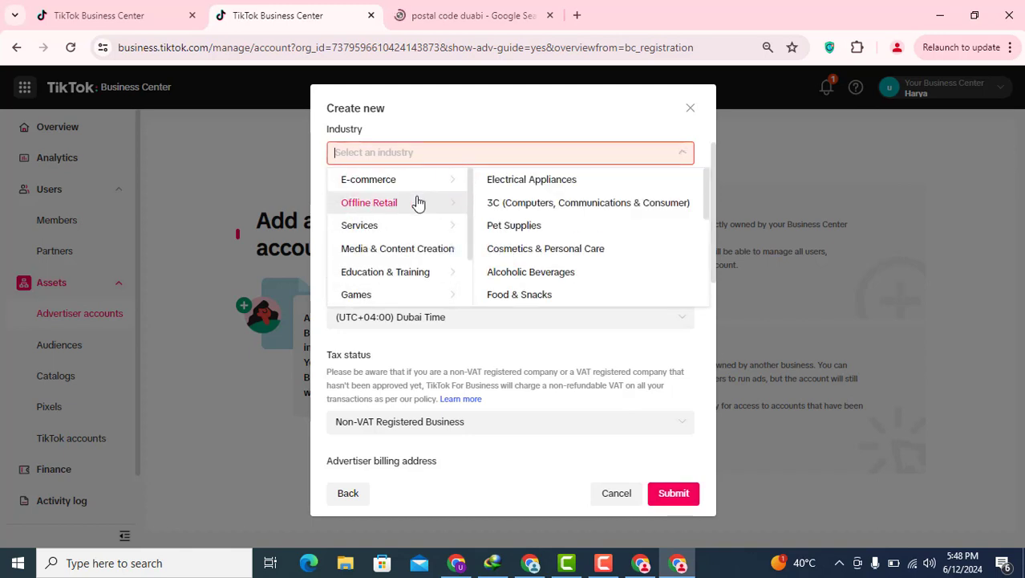
{"action": "left_click", "coordinate": [526, 192]}
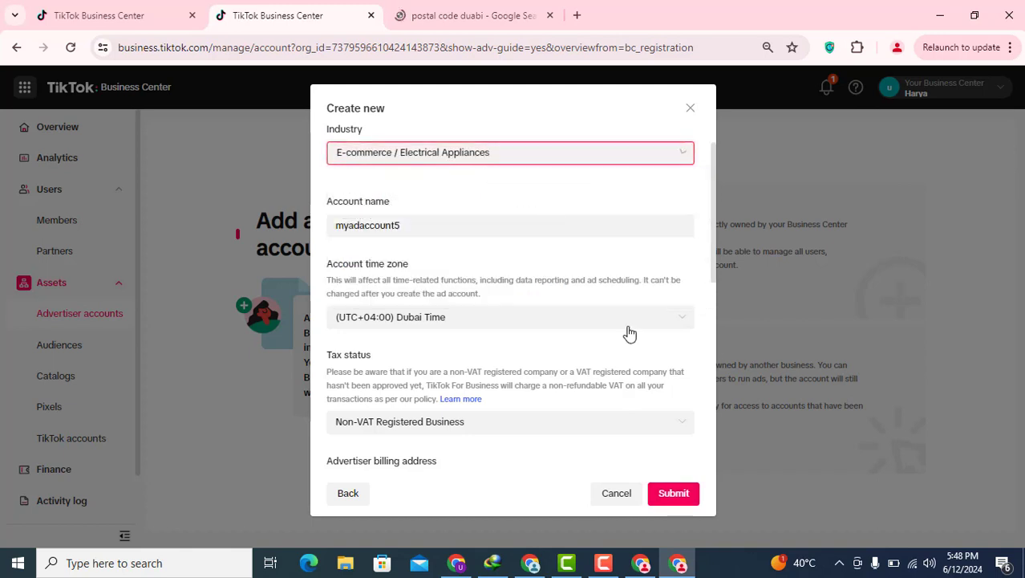
{"action": "left_click", "coordinate": [671, 495]}
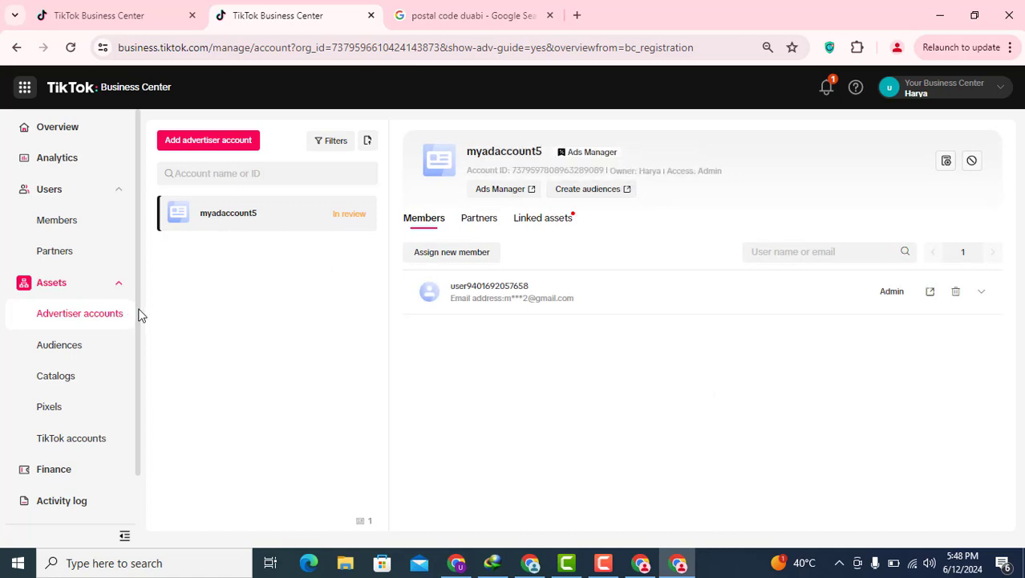
- In the Finance billing information, set the business address state to Dubai and the city to Sector 2
{"action": "scroll", "coordinate": [141, 353], "scroll_direction": "down", "scroll_amount": 2}
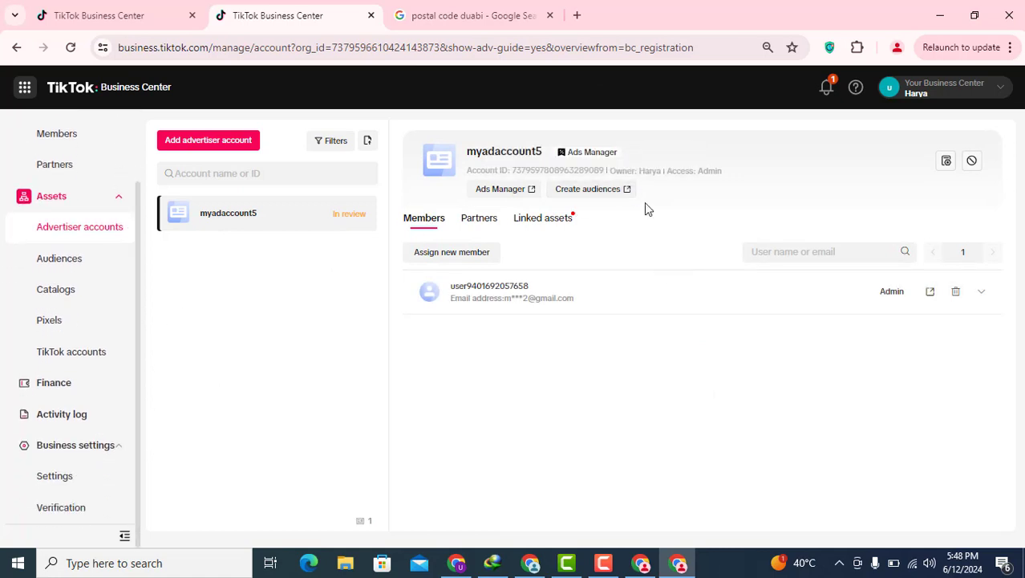
{"action": "left_click", "coordinate": [52, 385]}
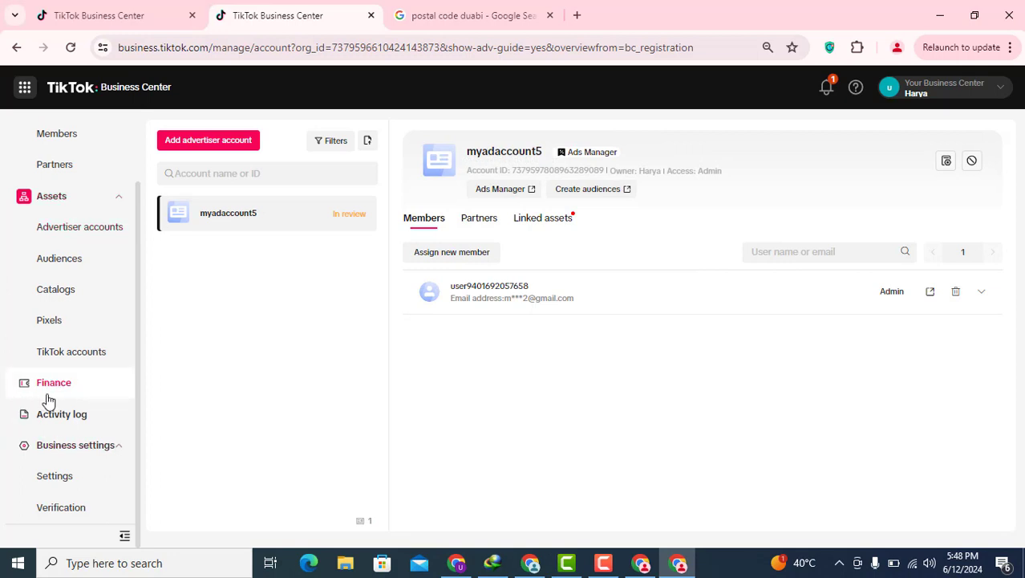
{"action": "left_click", "coordinate": [76, 385]}
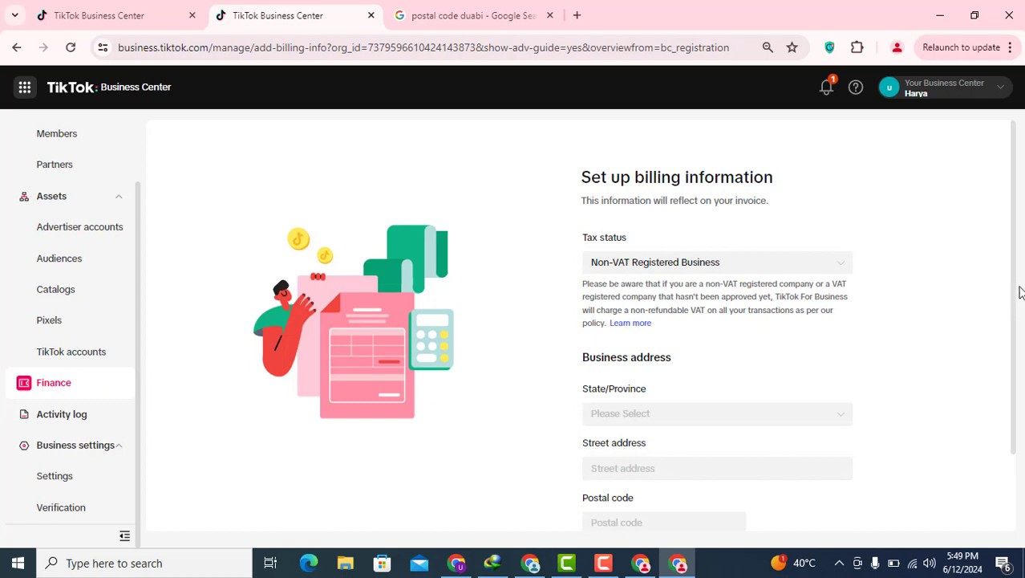
{"action": "left_click_drag", "start_coordinate": [1017, 293], "coordinate": [1017, 362]}
{"action": "left_click", "coordinate": [676, 328]}
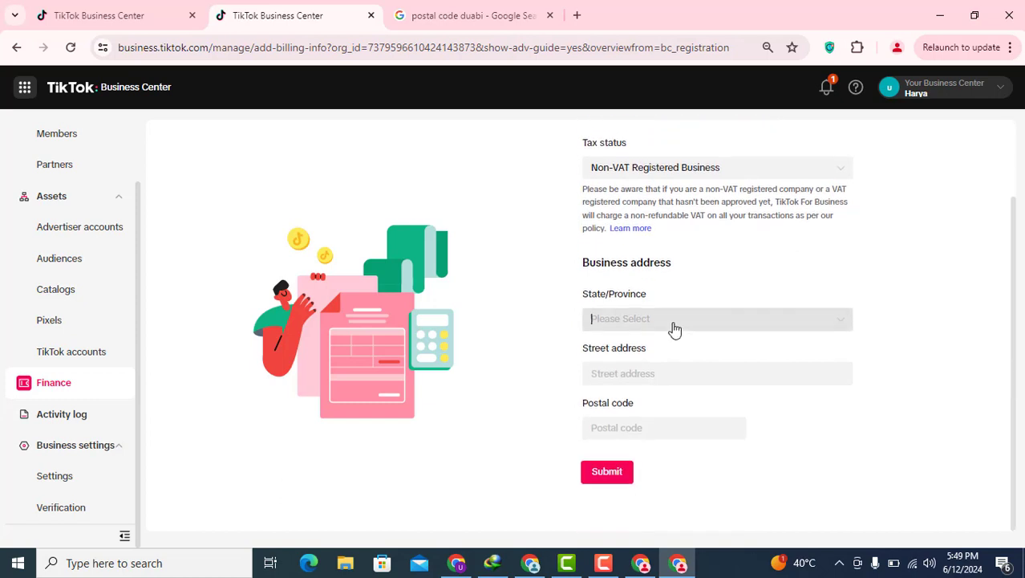
{"action": "left_click", "coordinate": [644, 371]}
{"action": "left_click", "coordinate": [653, 383]}
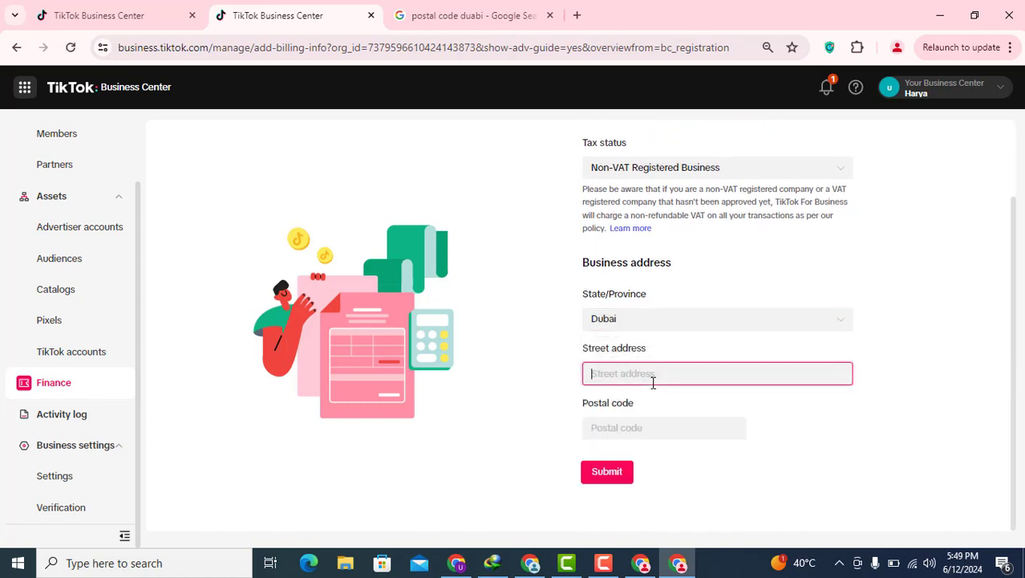
{"action": "left_click", "coordinate": [613, 375]}
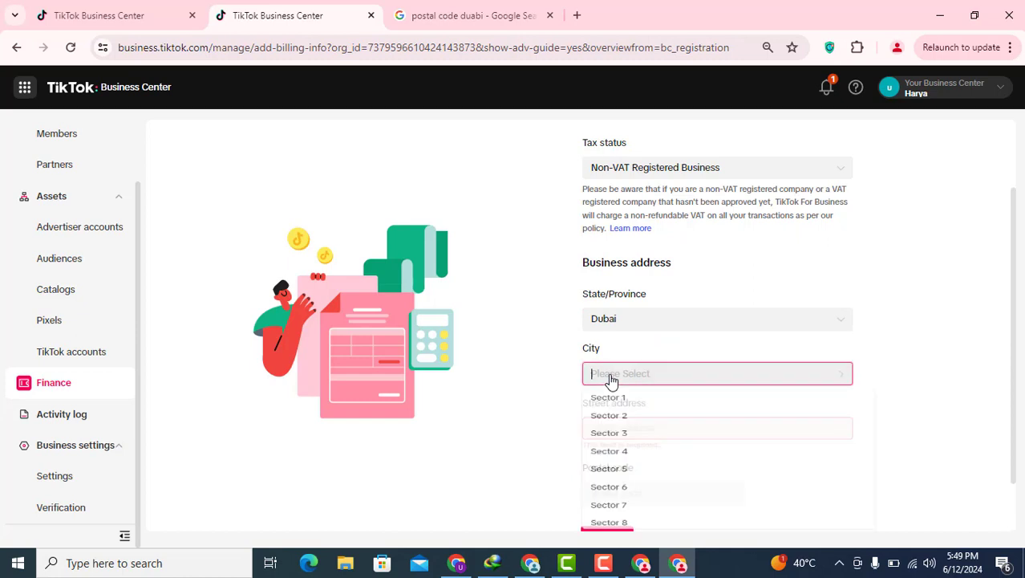
{"action": "left_click", "coordinate": [643, 422]}
- Enter the street address and postal code of the business address and submit the billing information
{"action": "left_click", "coordinate": [636, 431]}
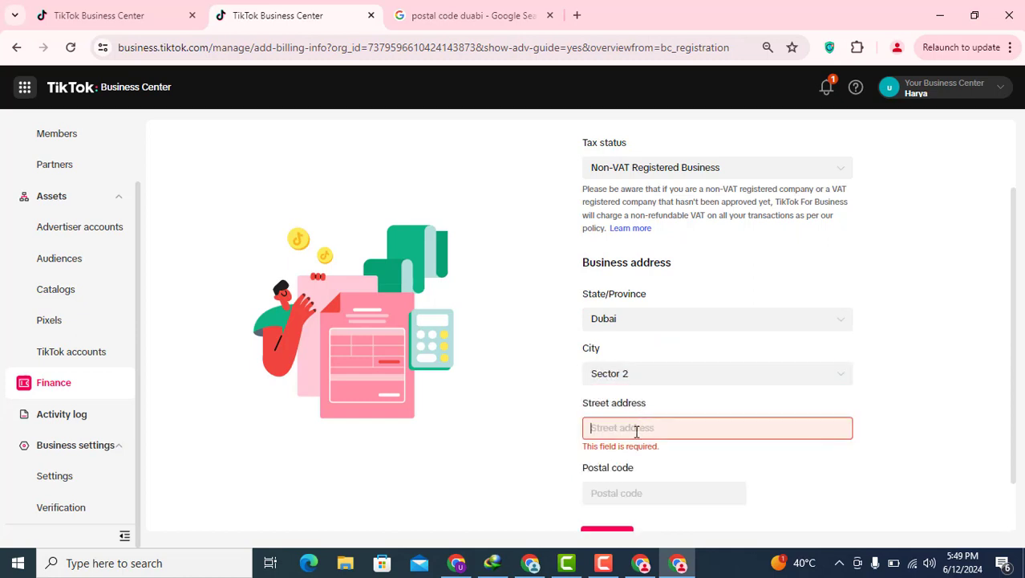
{"action": "left_click", "coordinate": [672, 493]}
{"action": "type", "text": "25314"}
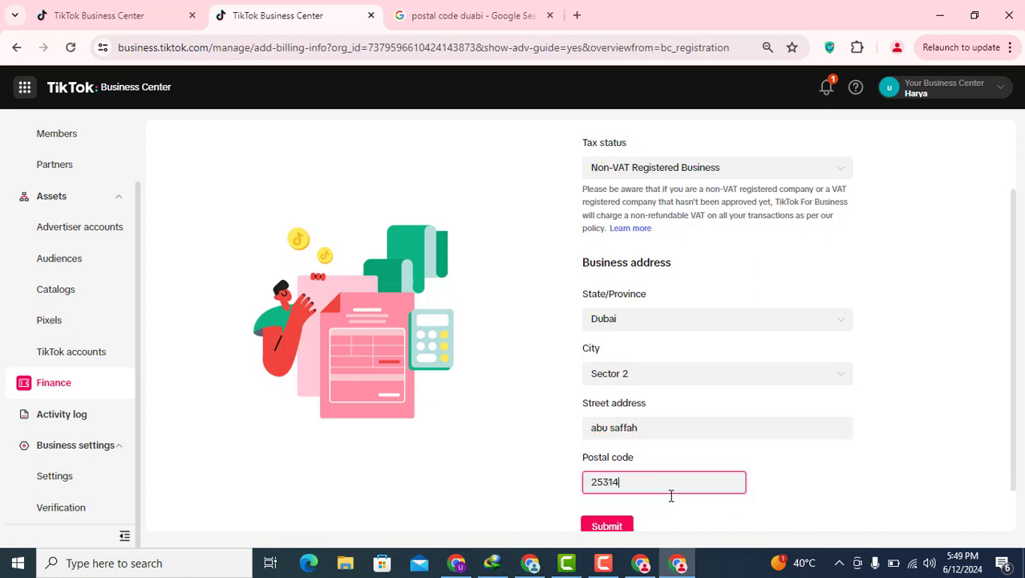
{"action": "left_click", "coordinate": [620, 530]}
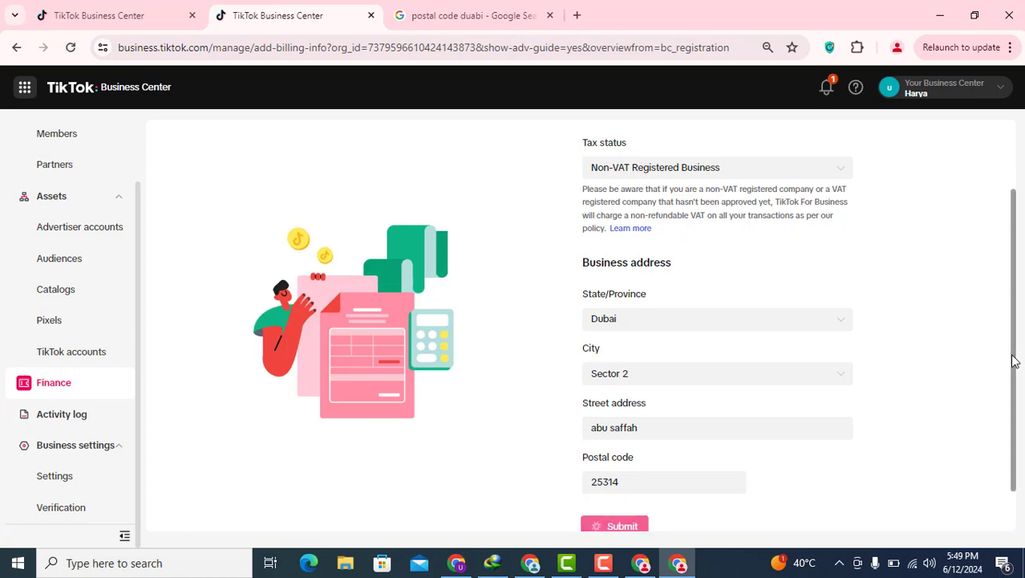
{"action": "left_click_drag", "start_coordinate": [1014, 361], "coordinate": [998, 408]}
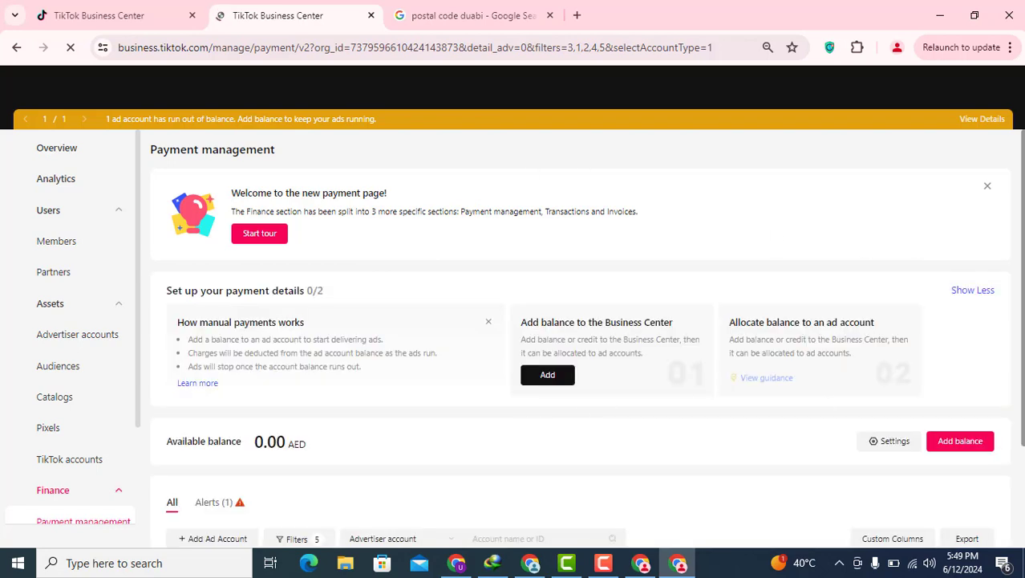
- Look over the payment management page and open the form for adding balance to the Business Center
{"action": "left_click_drag", "start_coordinate": [1023, 388], "coordinate": [1023, 491]}
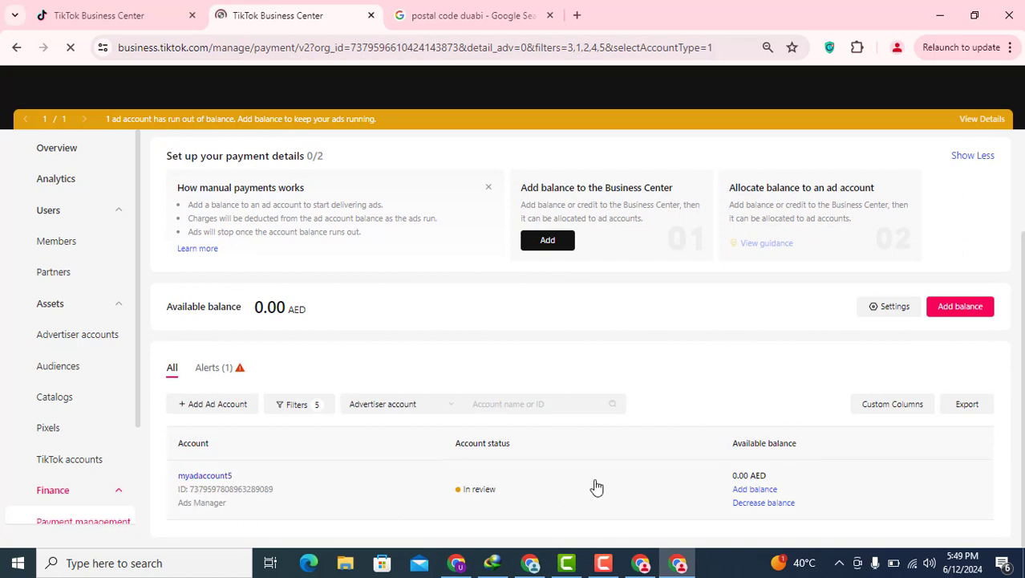
{"action": "left_click_drag", "start_coordinate": [138, 398], "coordinate": [149, 494]}
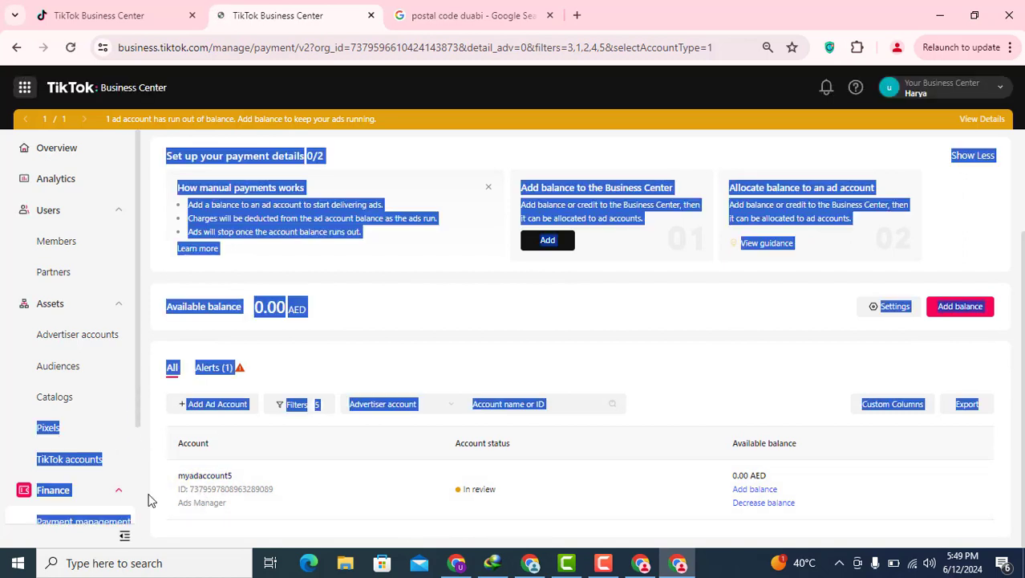
{"action": "scroll", "coordinate": [121, 413], "scroll_direction": "down", "scroll_amount": 1}
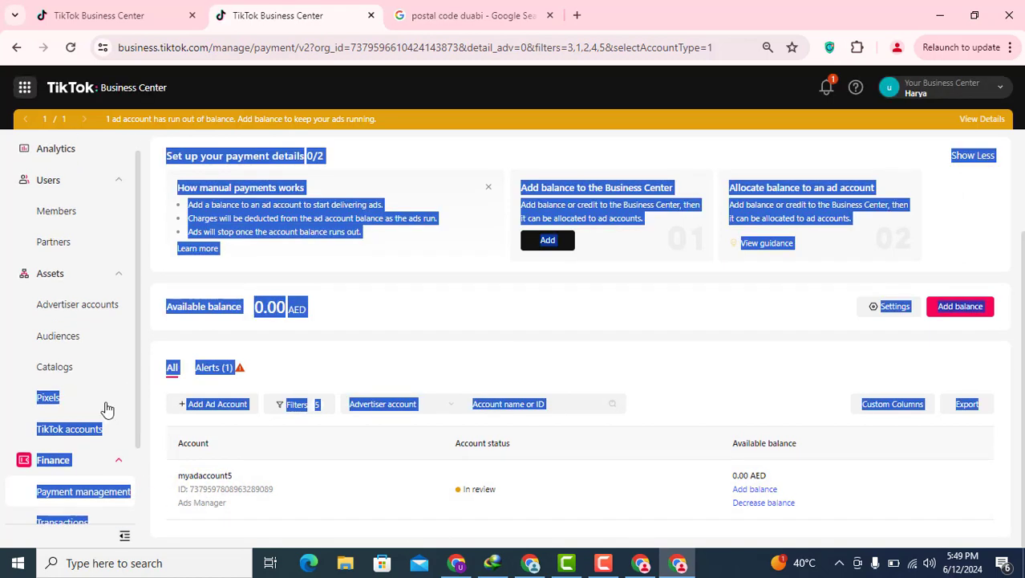
{"action": "left_click", "coordinate": [158, 411]}
{"action": "scroll", "coordinate": [136, 406], "scroll_direction": "down", "scroll_amount": 3}
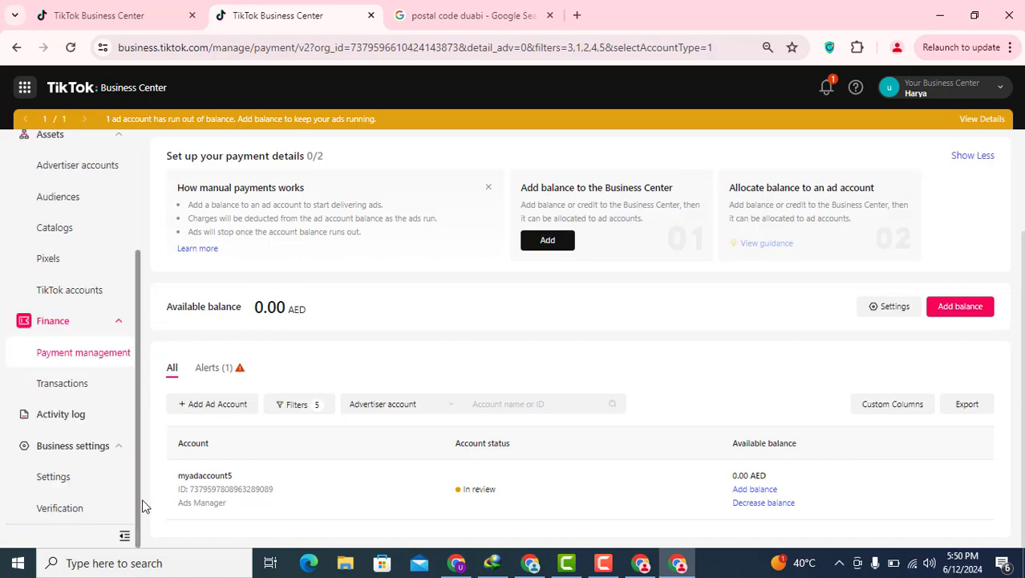
{"action": "left_click", "coordinate": [962, 309]}
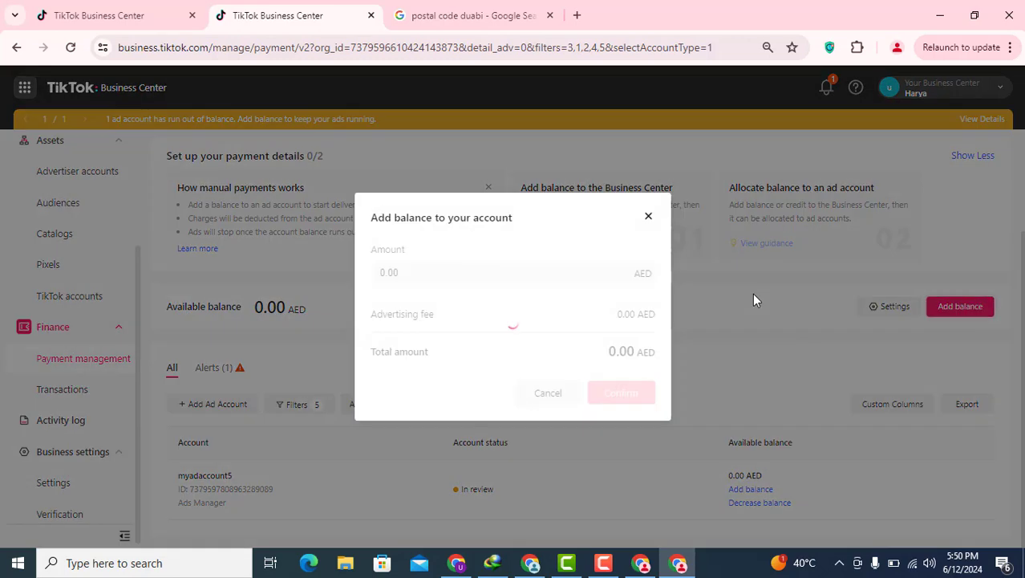
- Close the add-balance form and review the account's verification, billing information and primary contact details in the business settings
{"action": "left_click", "coordinate": [648, 219]}
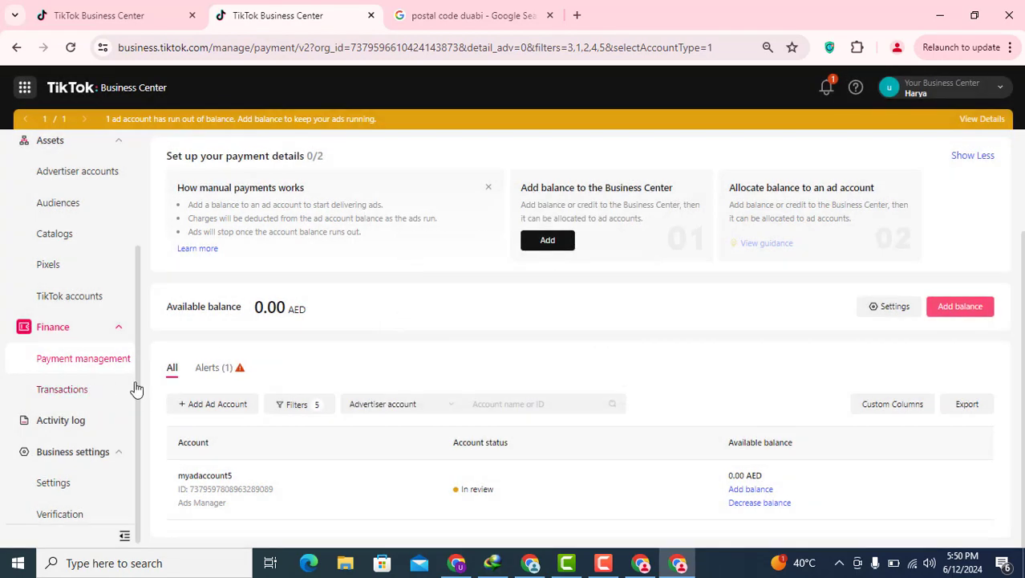
{"action": "scroll", "coordinate": [136, 393], "scroll_direction": "down", "scroll_amount": 1}
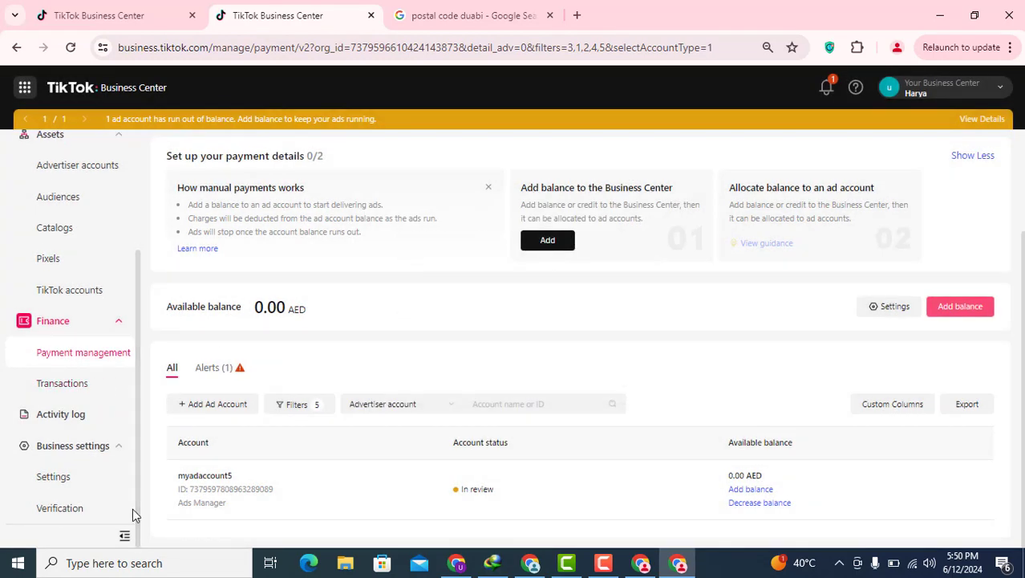
{"action": "left_click", "coordinate": [60, 510]}
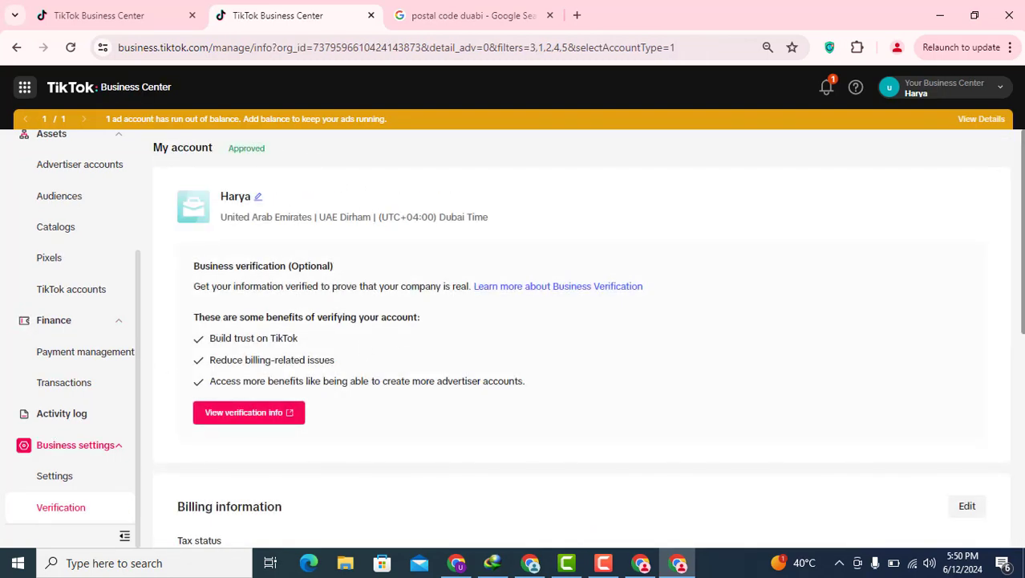
{"action": "scroll", "coordinate": [995, 405], "scroll_direction": "down", "scroll_amount": 5}
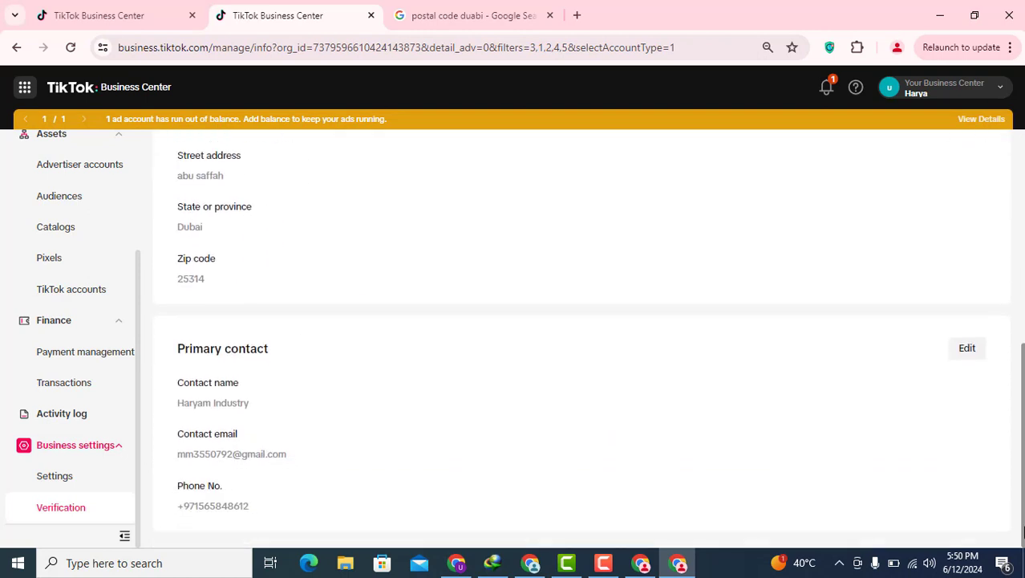
{"action": "scroll", "coordinate": [995, 405], "scroll_direction": "up", "scroll_amount": 2}
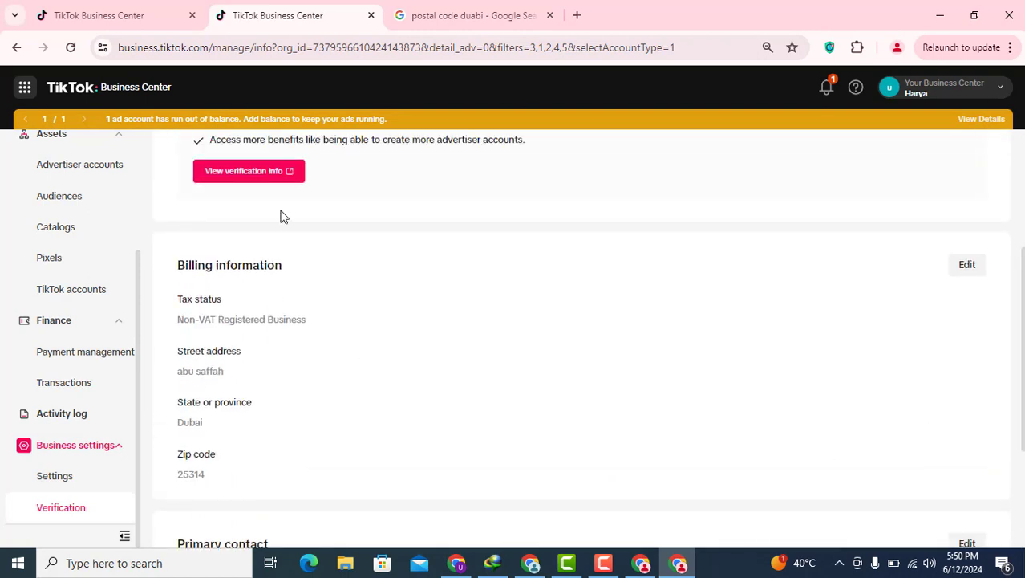
- Open the business verification form and examine its business information and verification document requirements
{"action": "left_click", "coordinate": [242, 189]}
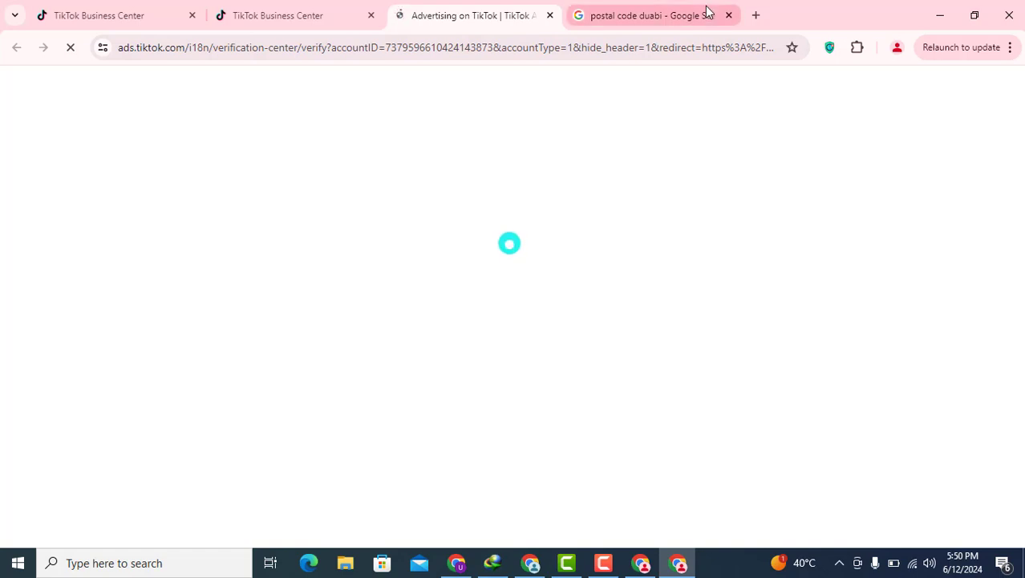
{"action": "mouse_move", "coordinate": [707, 12]}
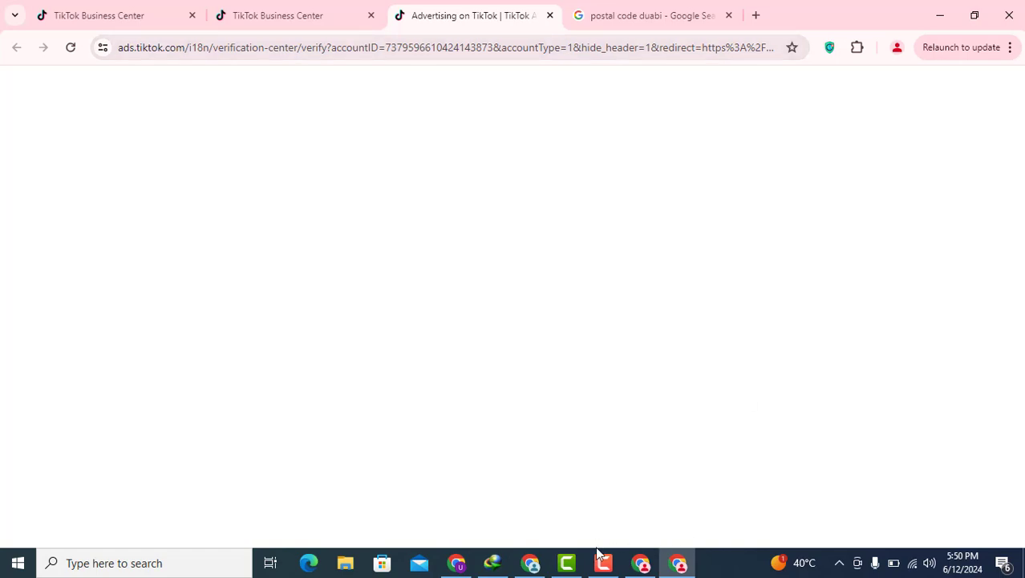
{"action": "mouse_move", "coordinate": [602, 557]}
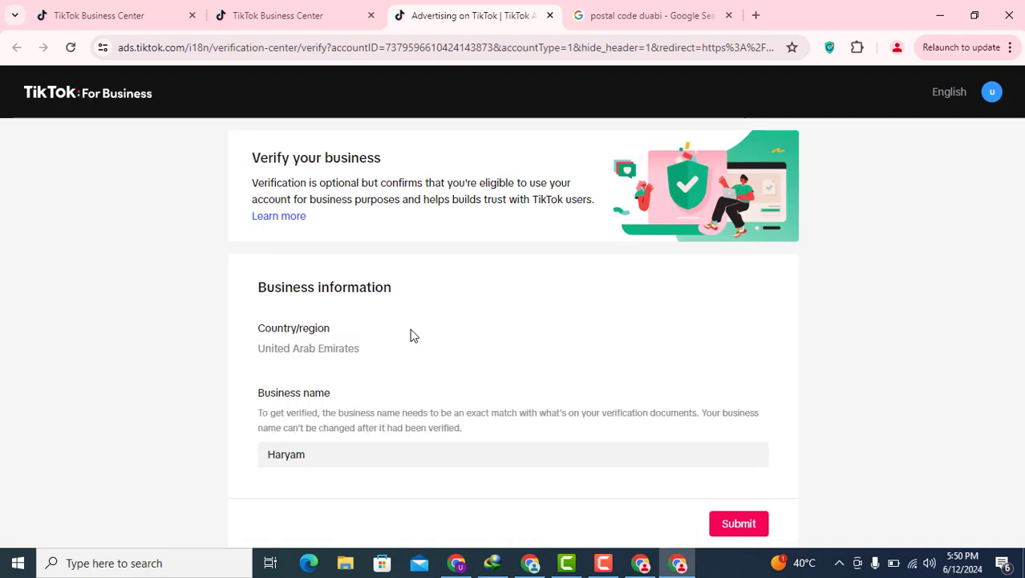
{"action": "left_click_drag", "start_coordinate": [1023, 257], "coordinate": [1009, 345]}
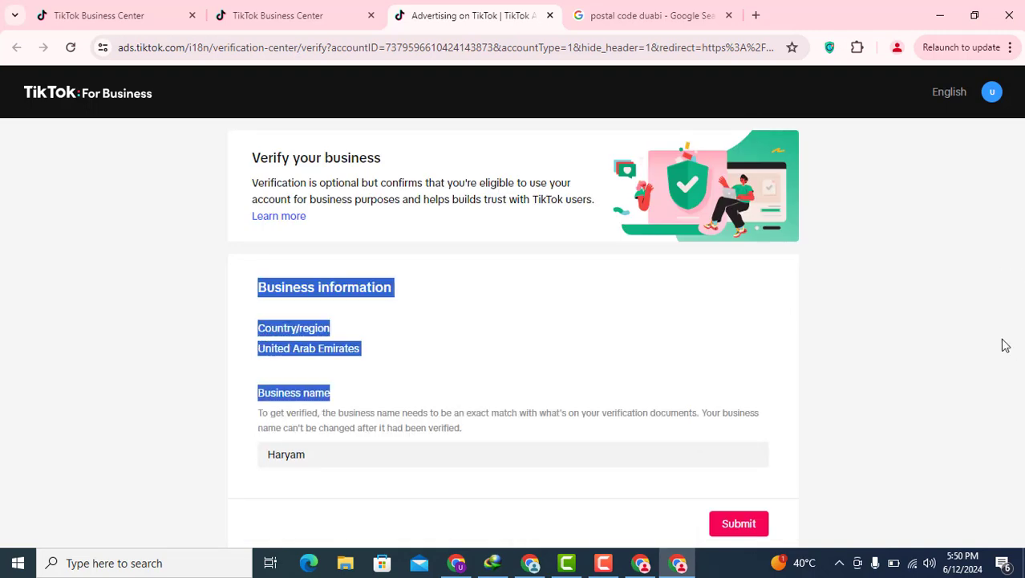
{"action": "scroll", "coordinate": [1005, 345], "scroll_direction": "down", "scroll_amount": 5}
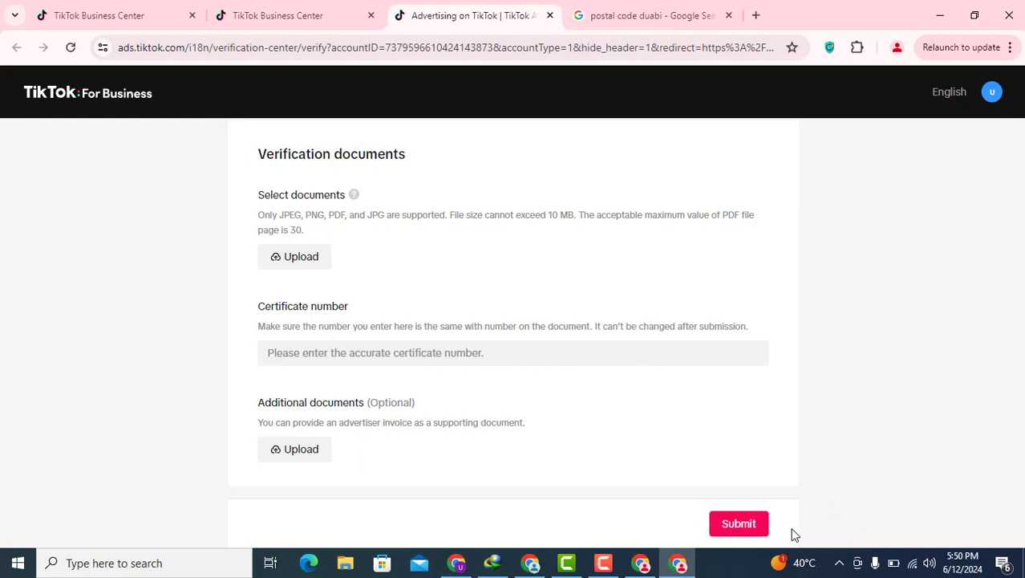
{"action": "mouse_move", "coordinate": [609, 570]}
{"action": "left_click", "coordinate": [671, 532]}
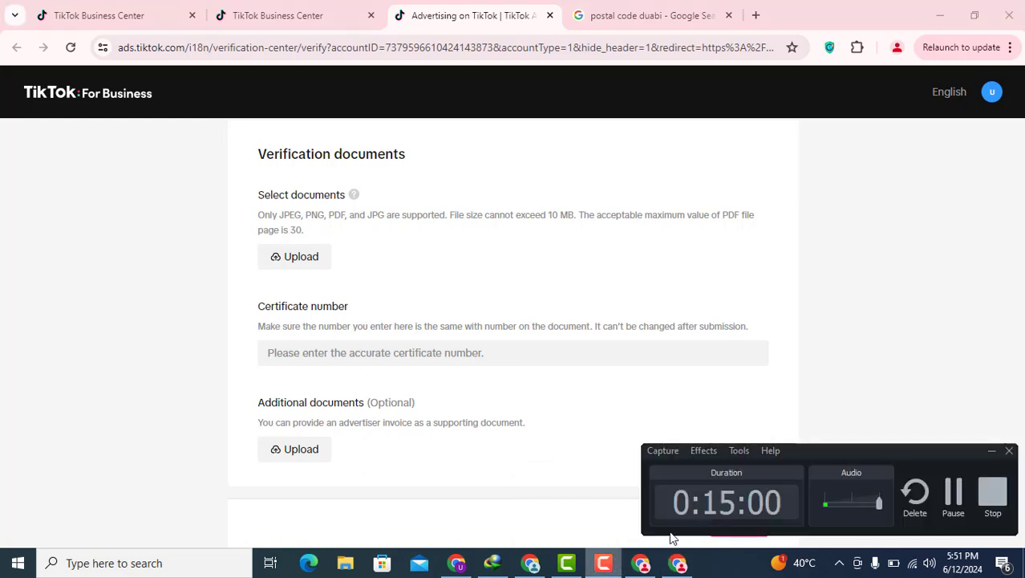